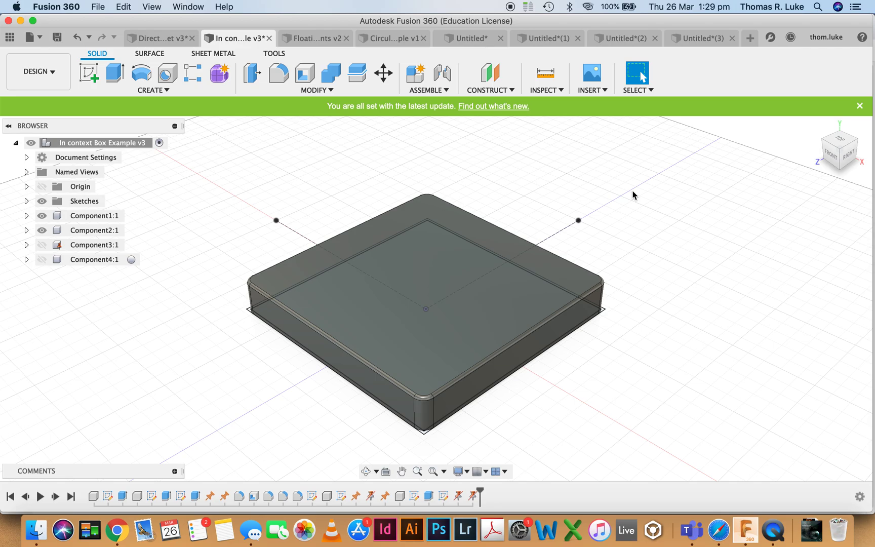
# Hide the lid Component2:1 to reveal the tray underneath.
pyautogui.moveTo(628, 252)
pyautogui.keyDown('shift'); pyautogui.mouseDown(button='middle')
pyautogui.moveTo(635, 260)
pyautogui.moveTo(717, 234)
pyautogui.moveTo(639, 250)
pyautogui.mouseUp(button='middle'); pyautogui.keyUp('shift')
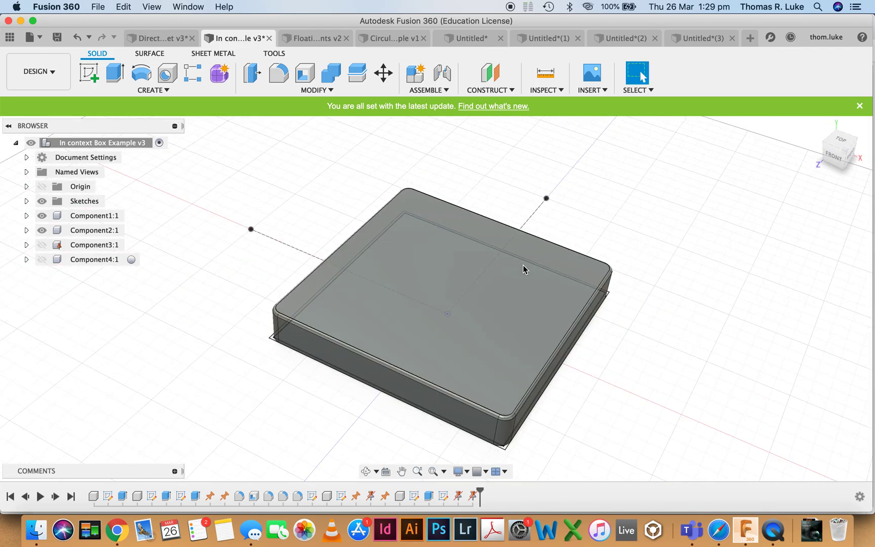
pyautogui.click(523, 270)
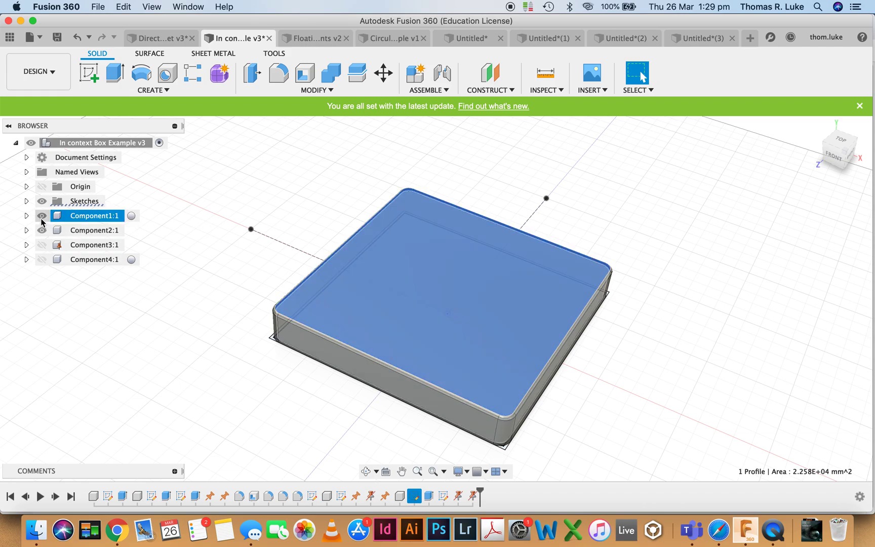
pyautogui.click(42, 216)
pyautogui.click(42, 216)
pyautogui.click(42, 230)
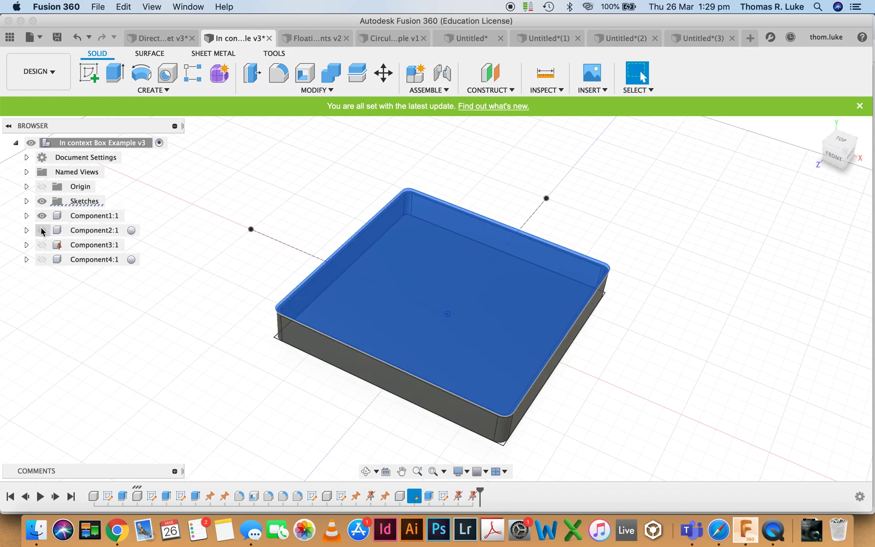
pyautogui.click(317, 196)
# Inspect the tray from several angles, including underneath, then show the lid Component2:1 again.
pyautogui.keyDown('shift'); pyautogui.moveTo(367, 195); pyautogui.dragTo(684, 288, button='middle'); pyautogui.keyUp('shift')
pyautogui.scroll(3, 673, 355)
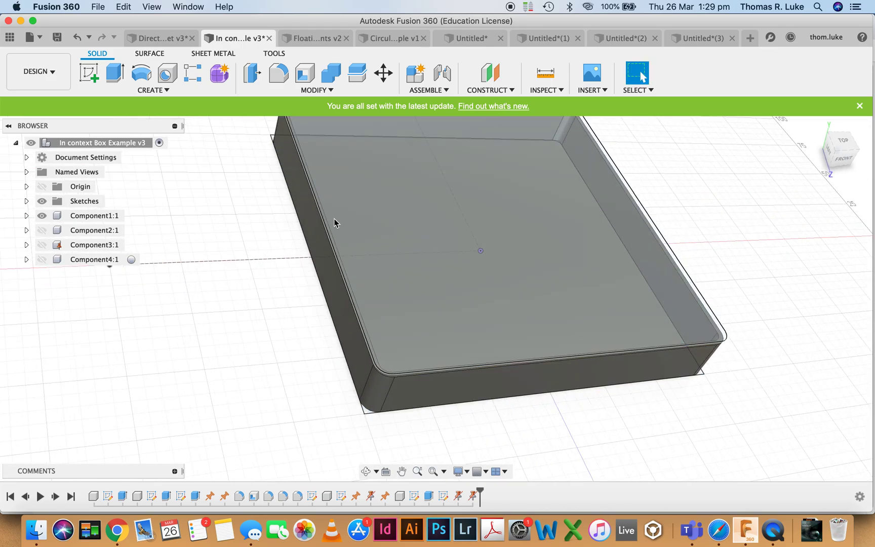
pyautogui.scroll(-1, 283, 278)
pyautogui.keyDown('shift'); pyautogui.moveTo(528, 385); pyautogui.dragTo(526, 283, button='middle'); pyautogui.keyUp('shift')
pyautogui.keyDown('shift'); pyautogui.moveTo(458, 273); pyautogui.dragTo(486, 210, button='middle'); pyautogui.keyUp('shift')
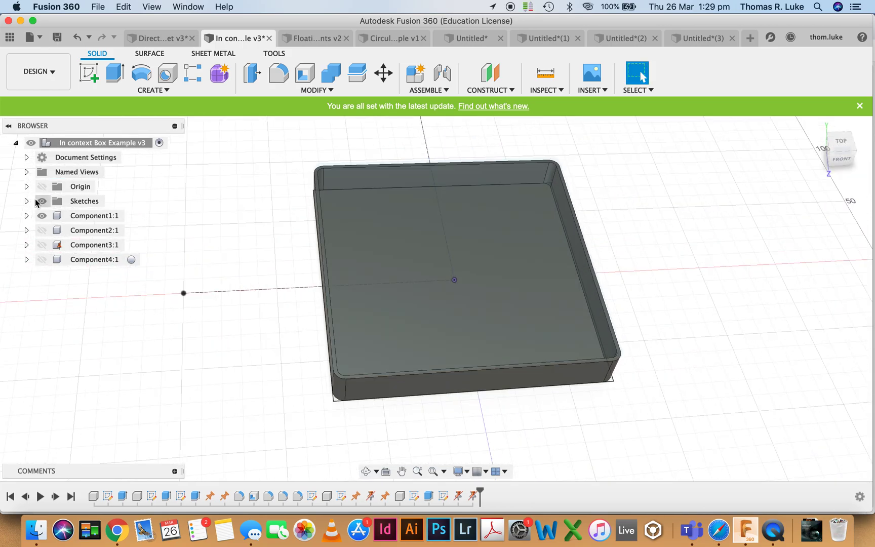
pyautogui.click(42, 232)
pyautogui.click(42, 231)
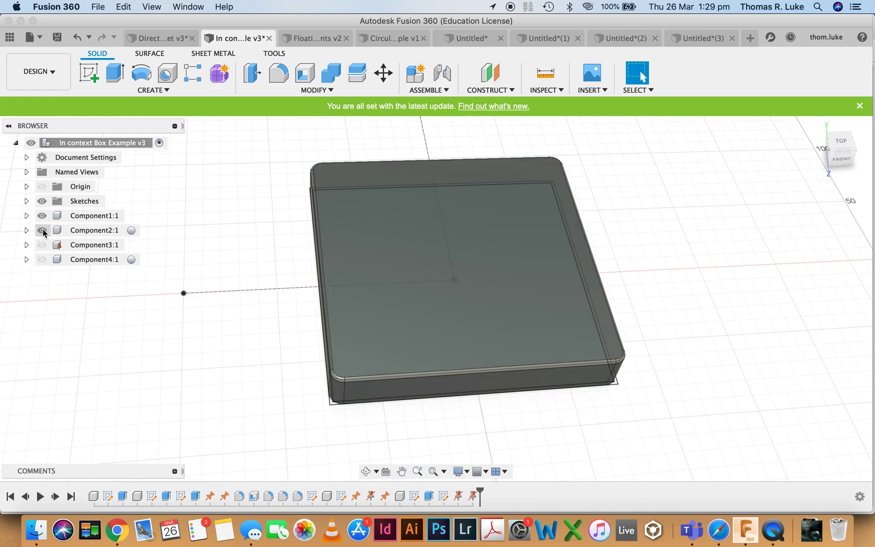
pyautogui.keyDown('shift'); pyautogui.moveTo(533, 250); pyautogui.dragTo(636, 247, button='middle'); pyautogui.keyUp('shift')
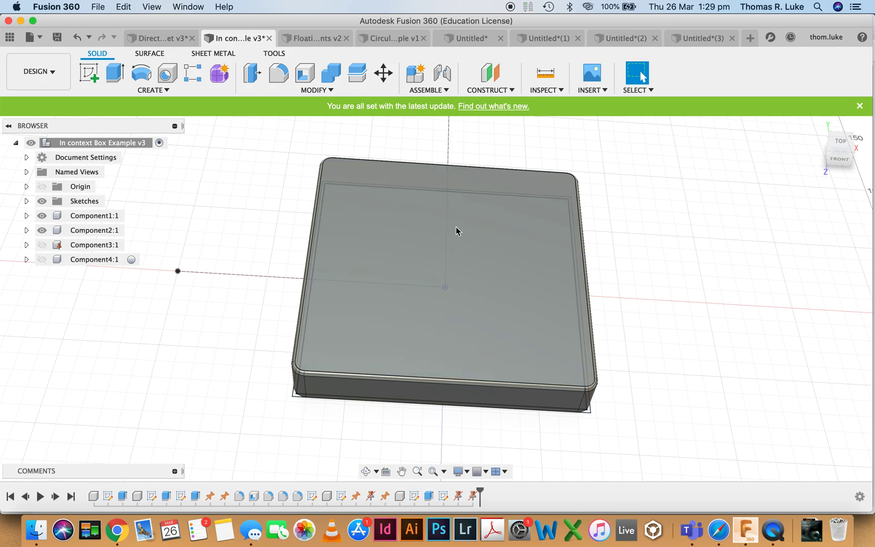
# Edit Component1:1's Sketch1, changing the 150.00 mm vertical dimension to 75 mm.
pyautogui.click(28, 218)
pyautogui.click(27, 216)
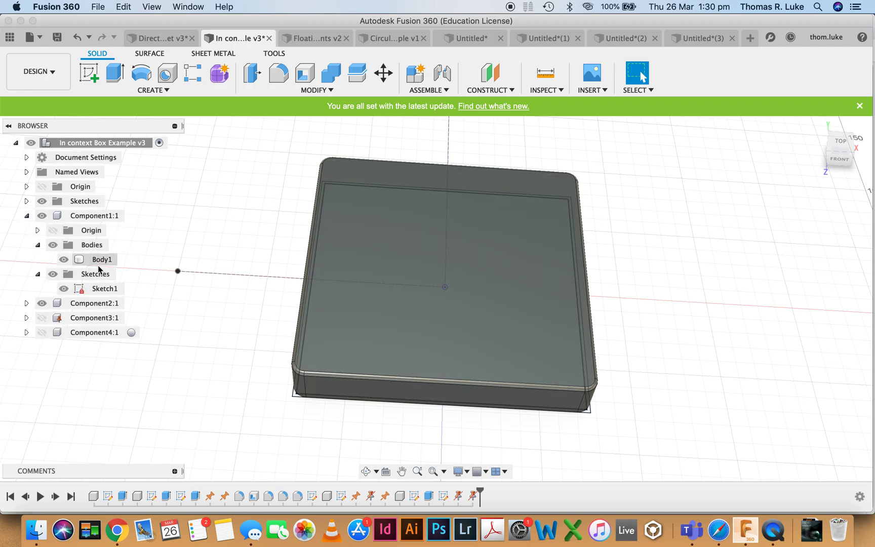
pyautogui.click(101, 288)
pyautogui.rightClick(101, 289)
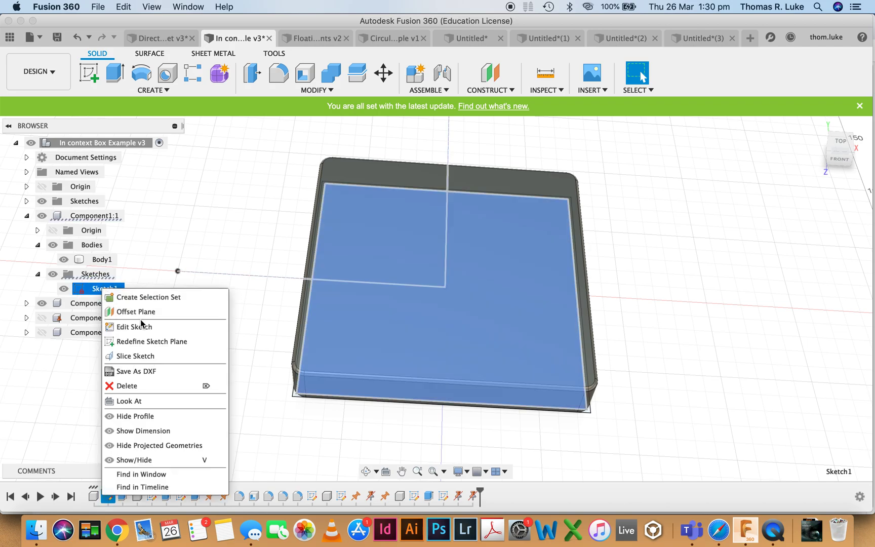
pyautogui.click(118, 326)
pyautogui.doubleClick(284, 197)
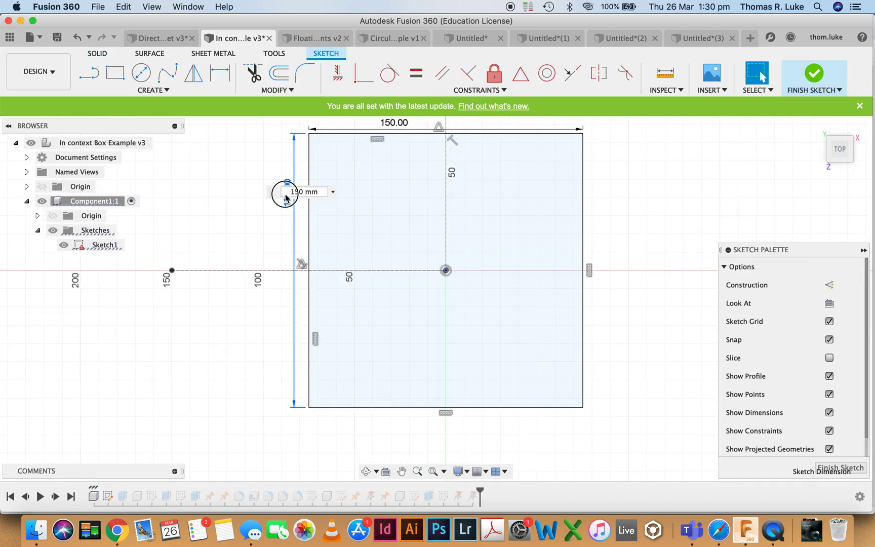
pyautogui.write('75')
pyautogui.press('Return')
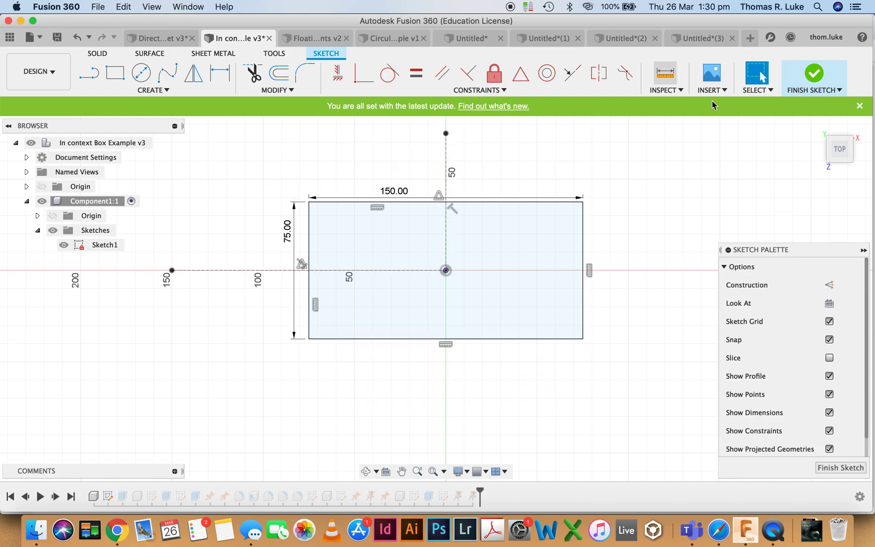
pyautogui.click(814, 75)
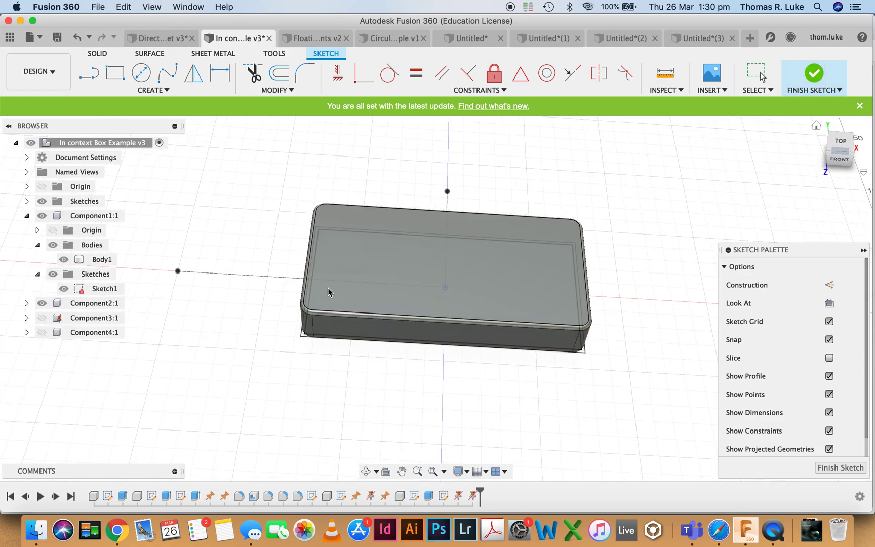
pyautogui.click(27, 215)
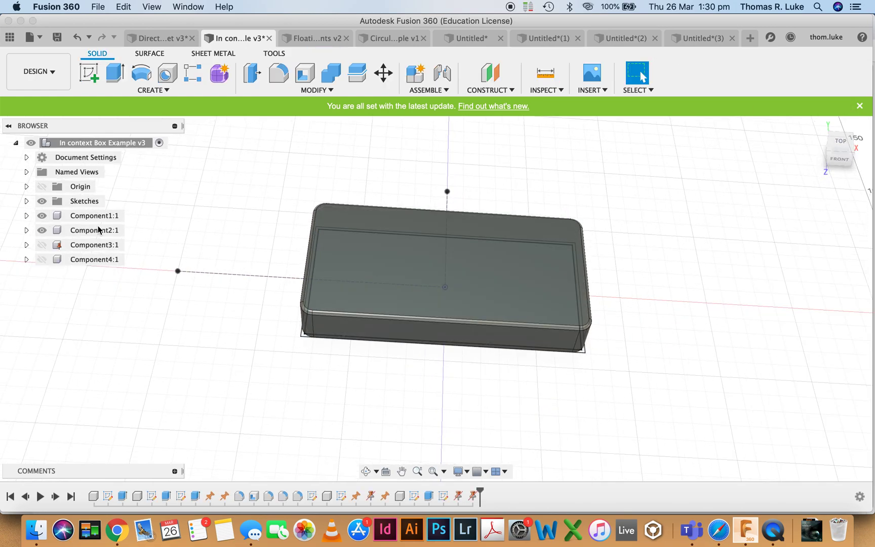
pyautogui.click(95, 229)
pyautogui.click(239, 200)
# Start a sketch on the horizontal XY origin plane and finish it empty.
pyautogui.scroll(-3, 244, 211)
pyautogui.scroll(4, 354, 297)
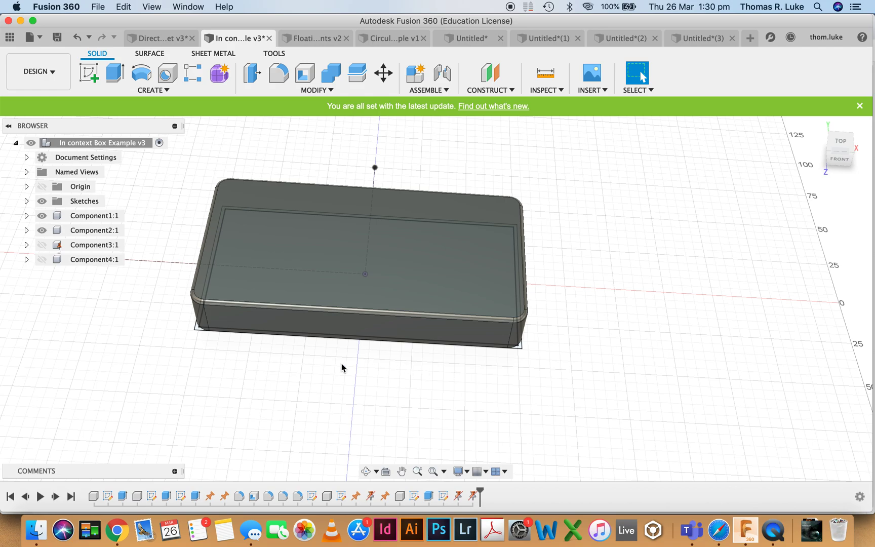
pyautogui.scroll(-3, 342, 368)
pyautogui.scroll(-2, 555, 368)
pyautogui.scroll(4, 611, 361)
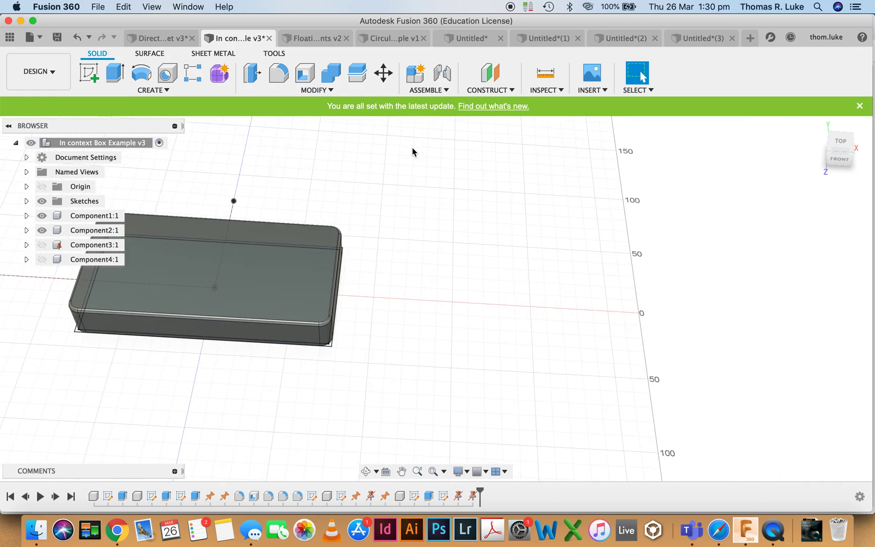
pyautogui.click(88, 74)
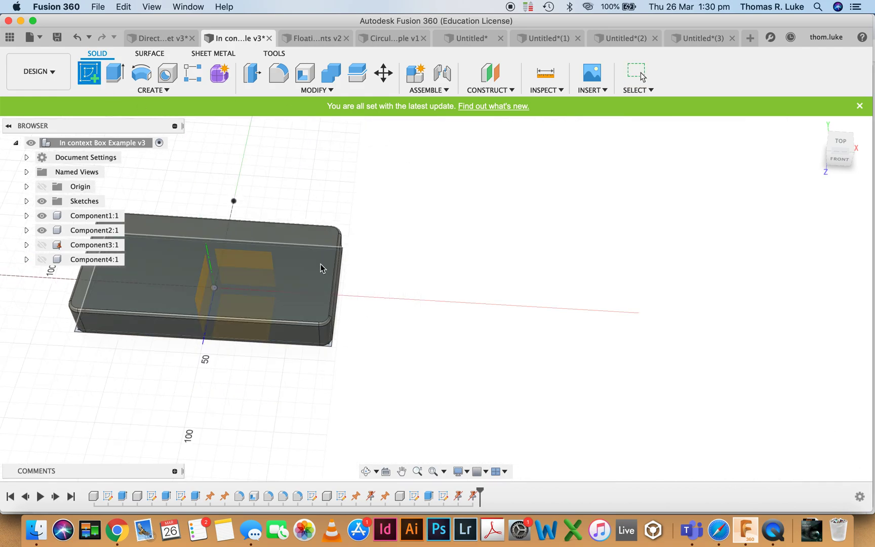
pyautogui.click(269, 349)
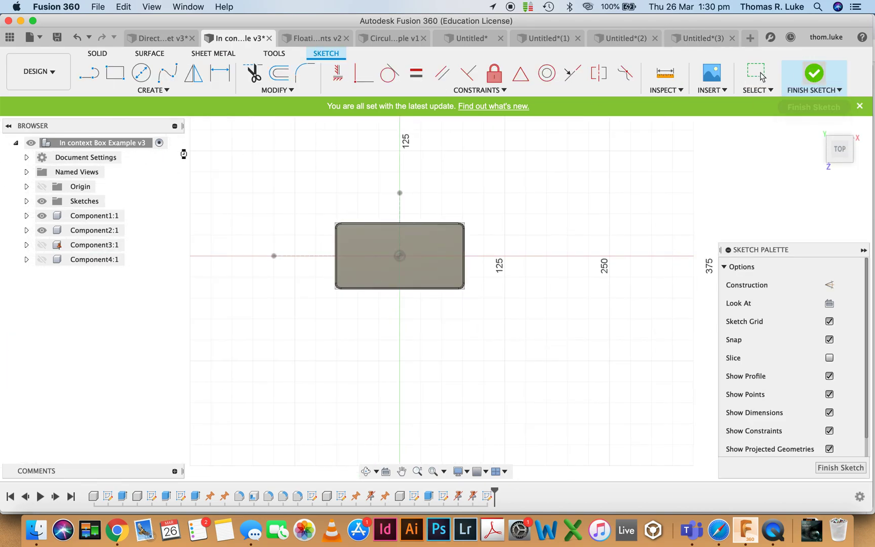
pyautogui.click(814, 74)
# Add a new component, Component5:1, and start a sketch on its horizontal origin plane.
pyautogui.rightClick(95, 144)
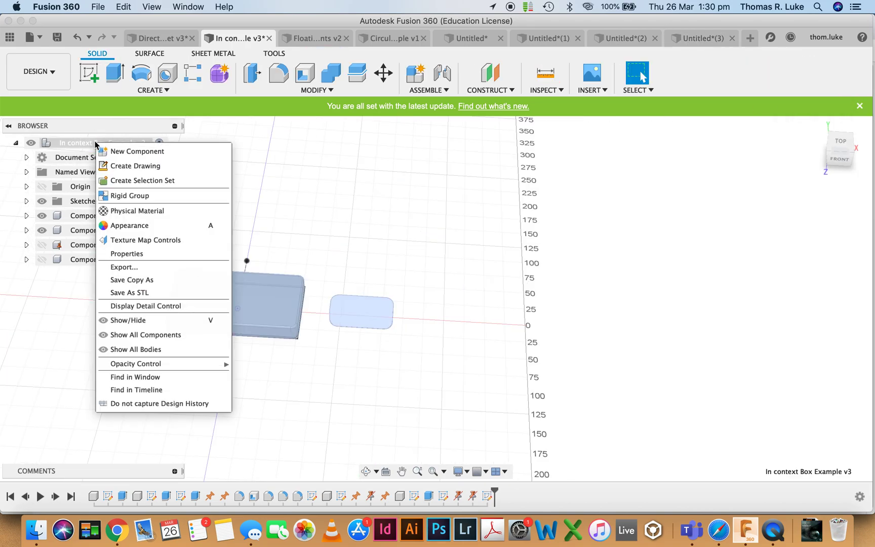
pyautogui.click(137, 157)
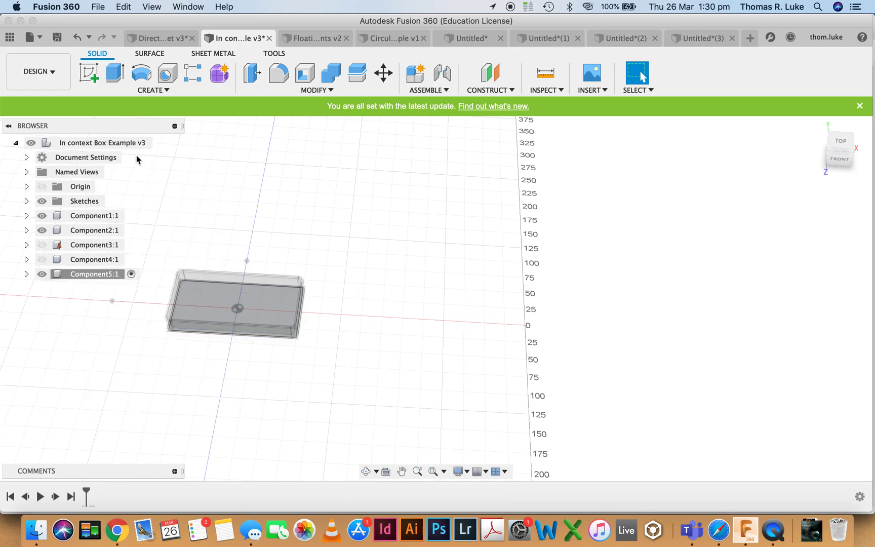
pyautogui.click(81, 275)
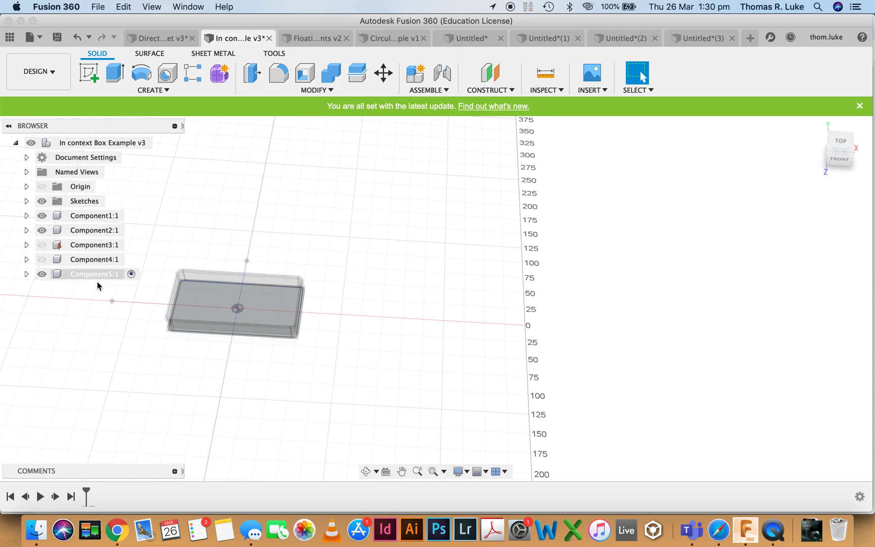
pyautogui.click(93, 76)
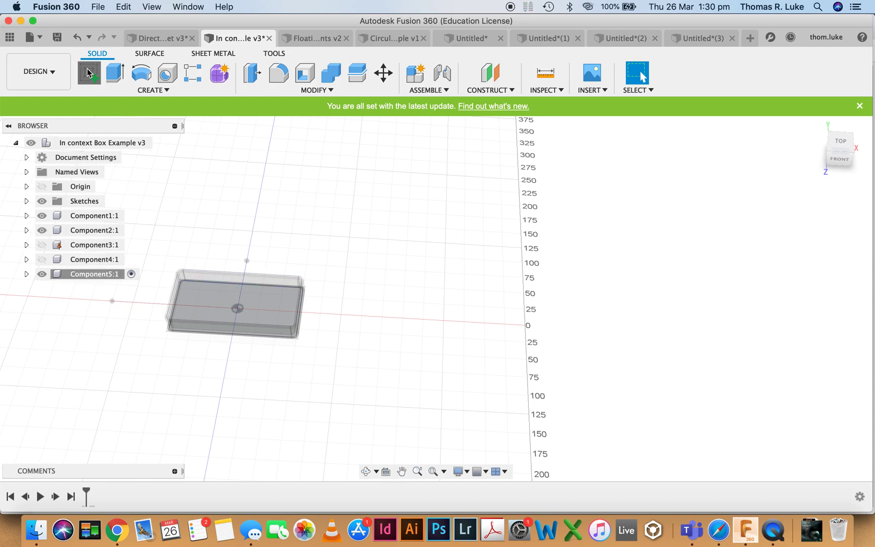
pyautogui.click(275, 358)
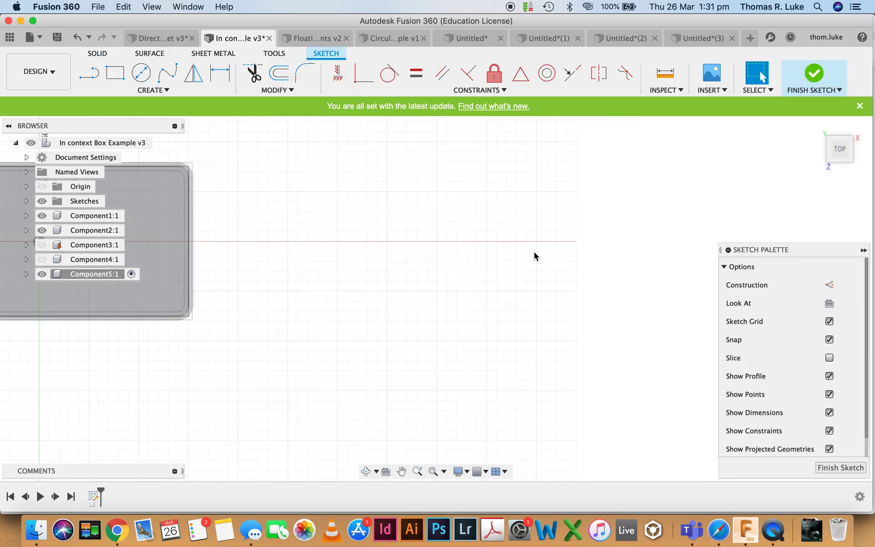
# Draw a centre-point rectangle of roughly 111 × 57 mm.
pyautogui.click(115, 75)
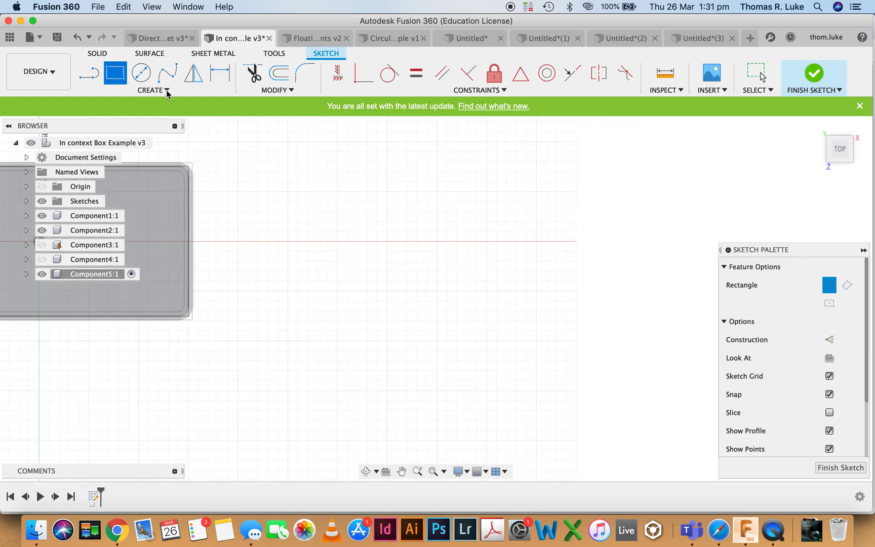
pyautogui.click(167, 91)
pyautogui.moveTo(159, 122)
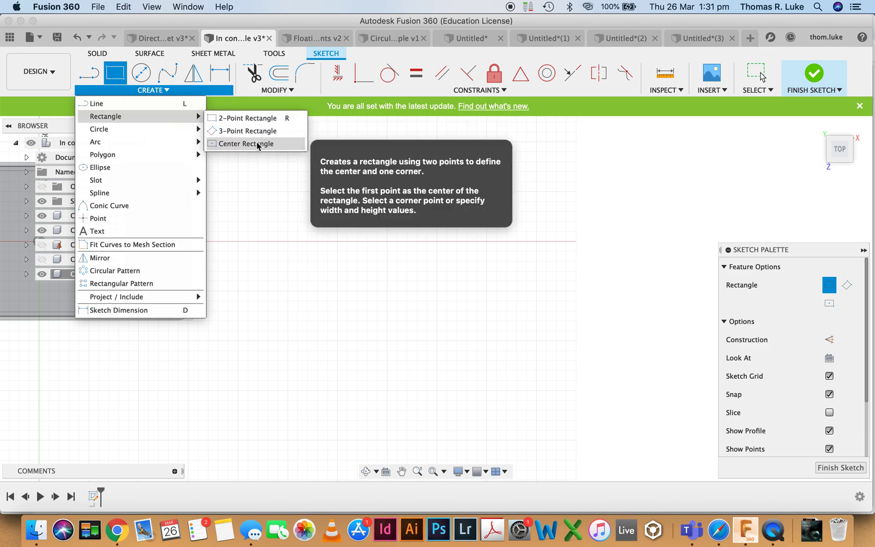
pyautogui.click(246, 143)
pyautogui.click(586, 241)
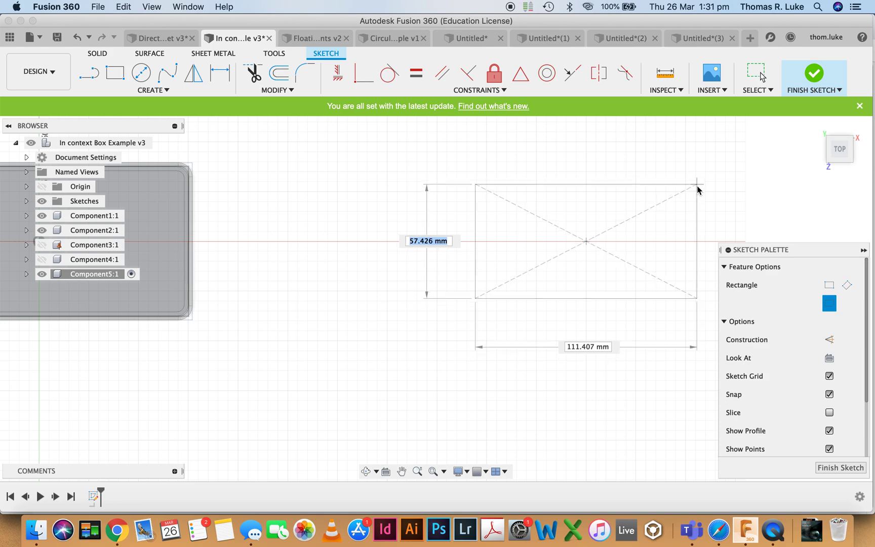
pyautogui.click(686, 191)
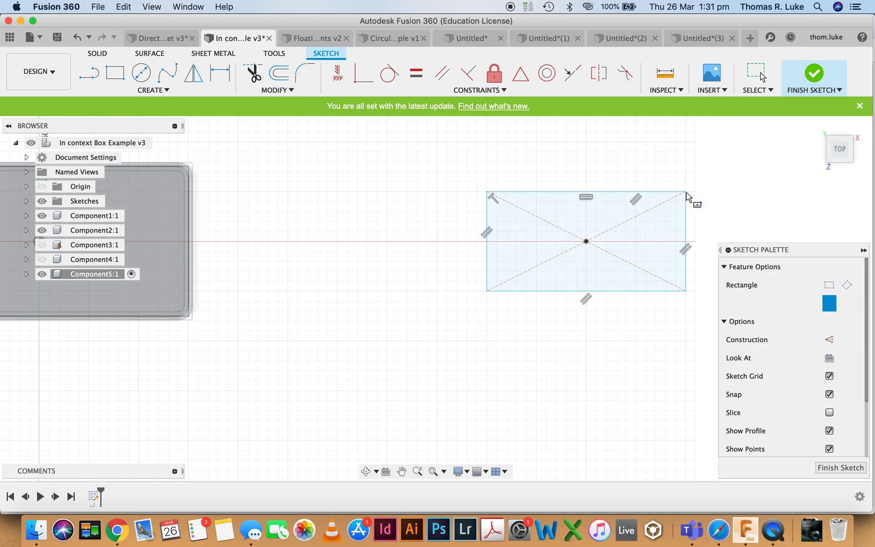
pyautogui.scroll(-2, 143, 307)
pyautogui.scroll(4, 562, 283)
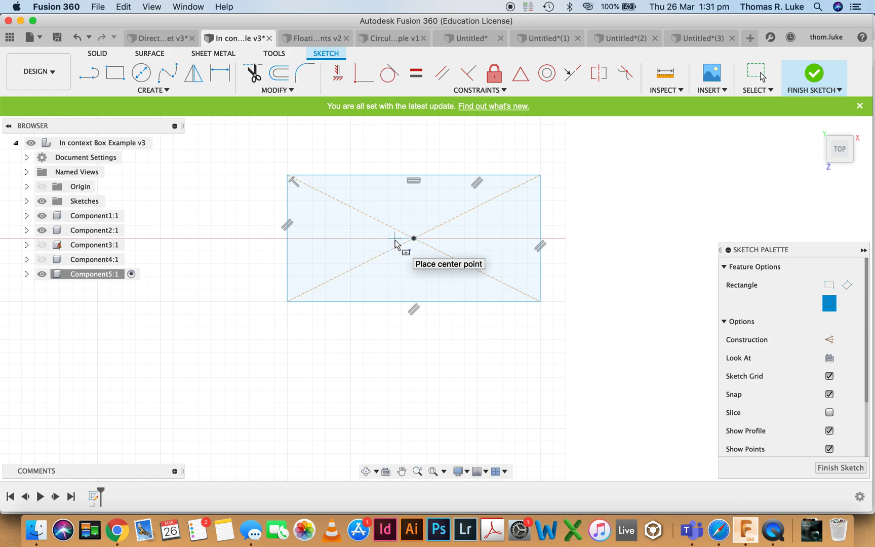
pyautogui.click(222, 74)
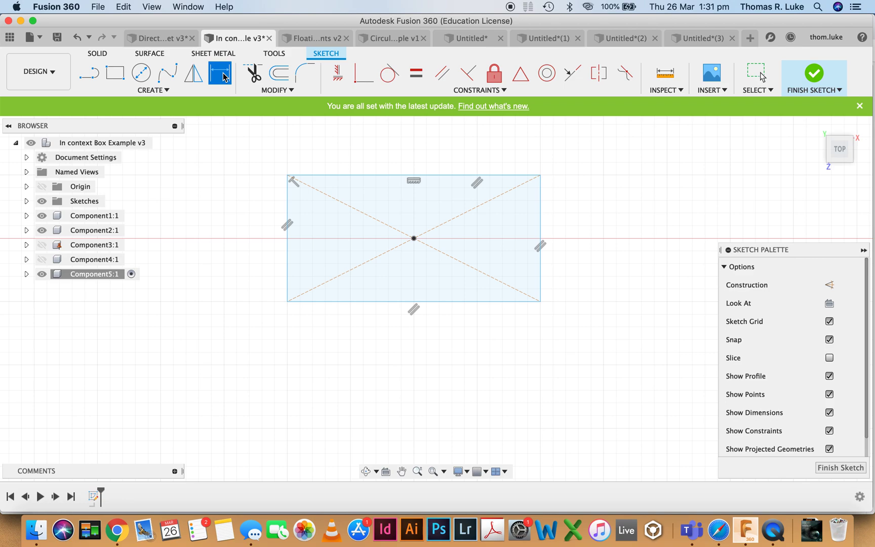
# Fillet all four rectangle corners with a 10 mm radius.
pyautogui.click(304, 74)
pyautogui.click(315, 176)
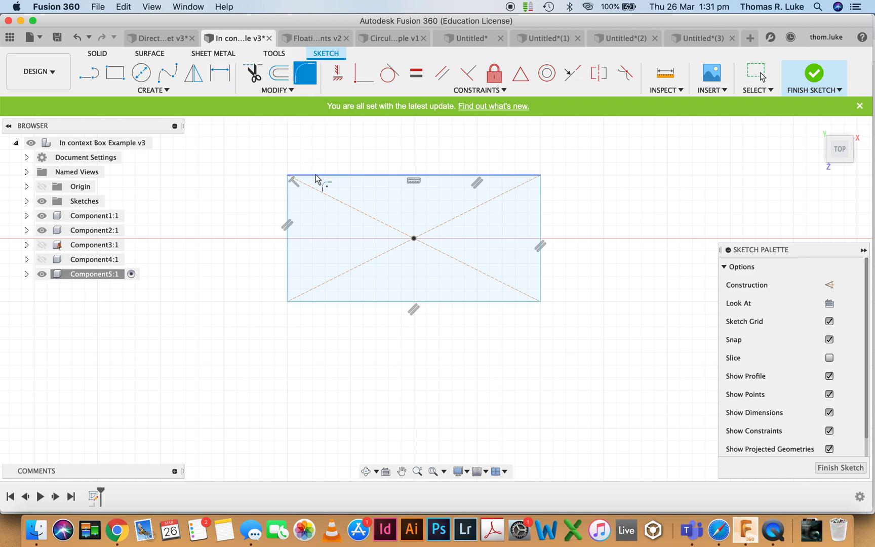
pyautogui.click(288, 203)
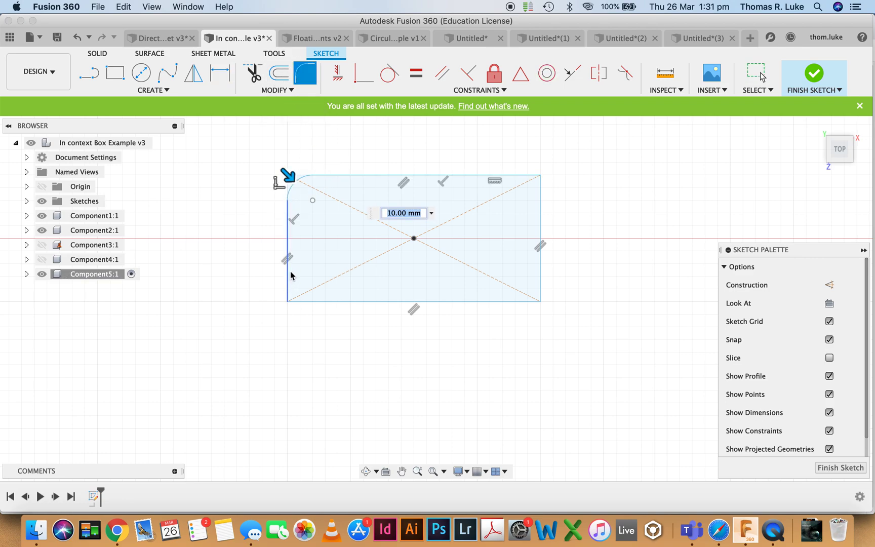
pyautogui.click(293, 290)
pyautogui.click(314, 303)
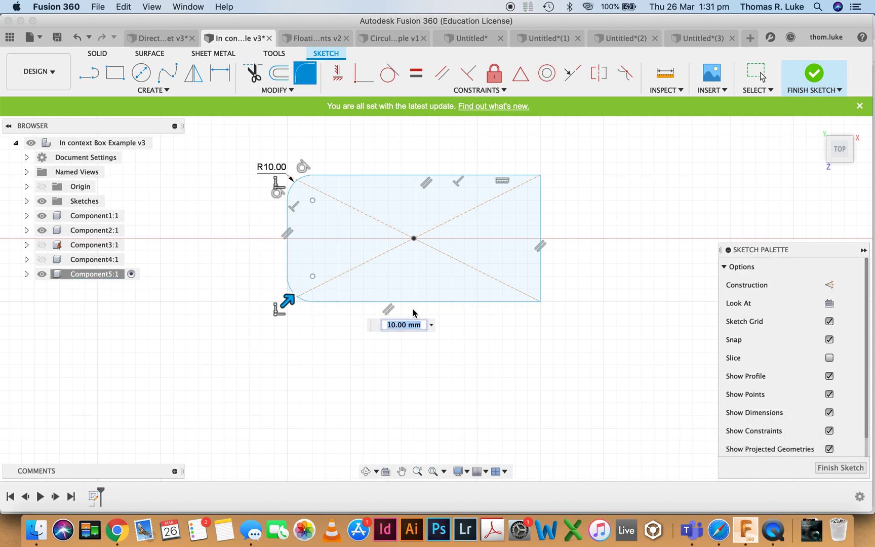
pyautogui.click(534, 302)
pyautogui.click(540, 215)
pyautogui.click(540, 203)
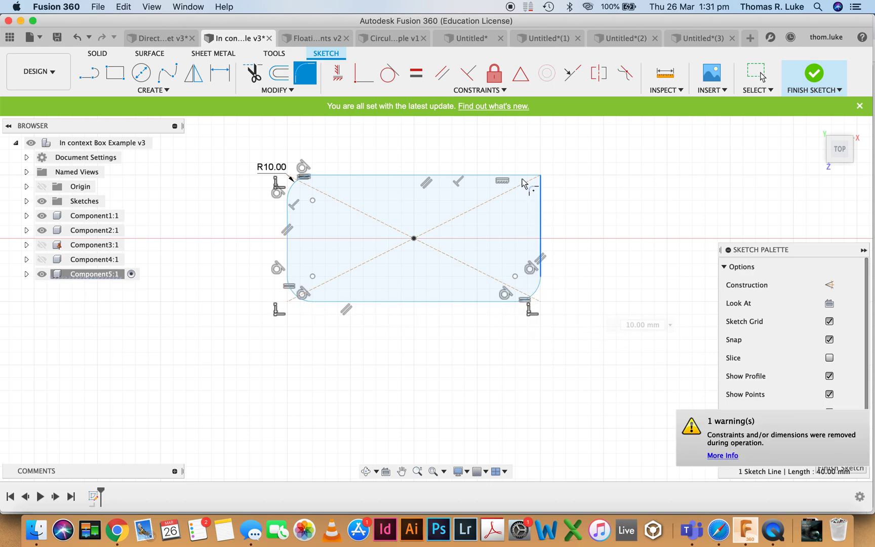
pyautogui.click(525, 176)
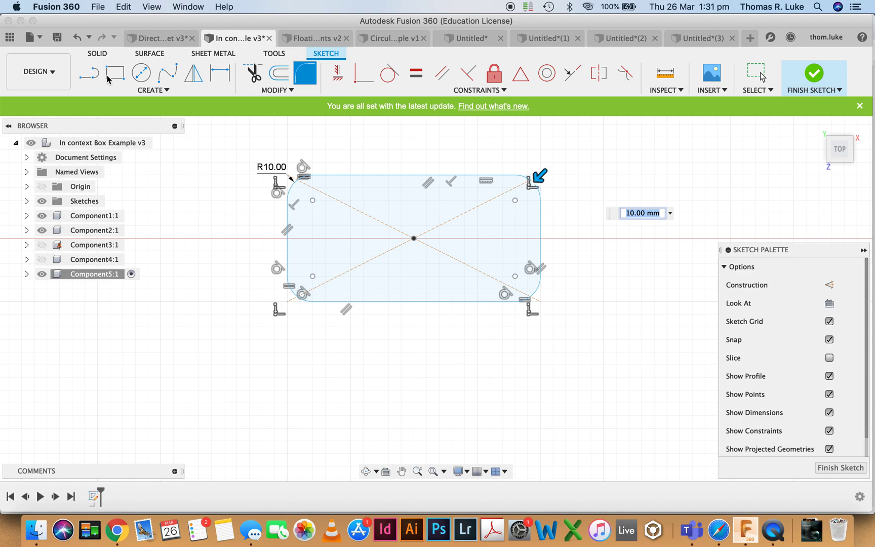
# Dimension the rectangle 100 mm wide and 50 mm tall.
pyautogui.click(220, 72)
pyautogui.click(288, 220)
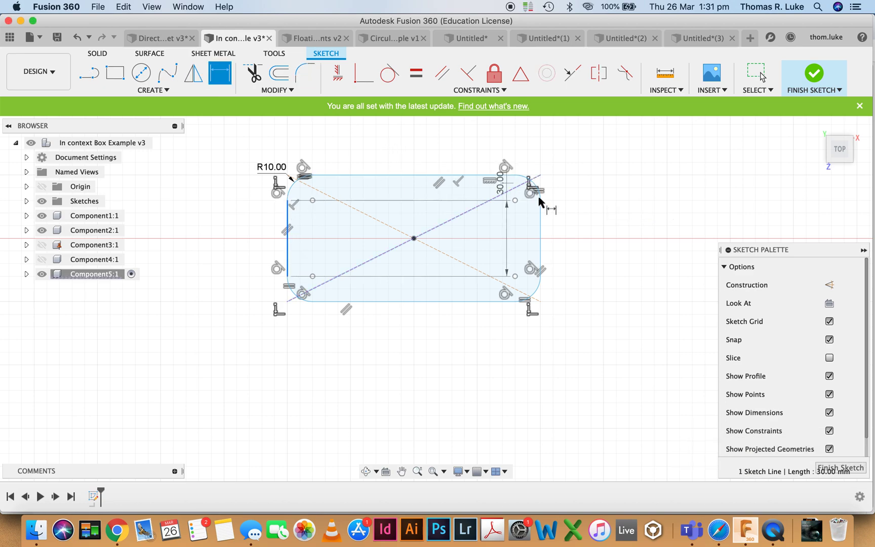
pyautogui.click(540, 222)
pyautogui.click(449, 132)
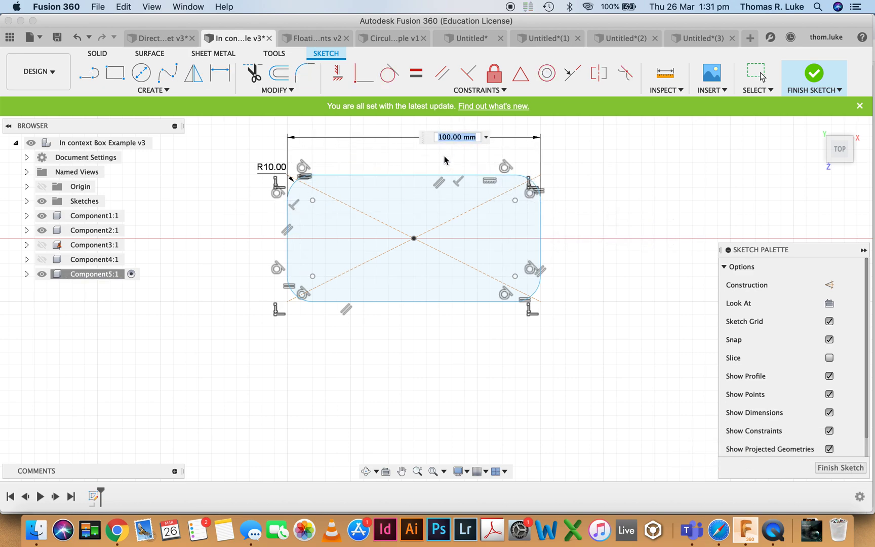
pyautogui.press('Return')
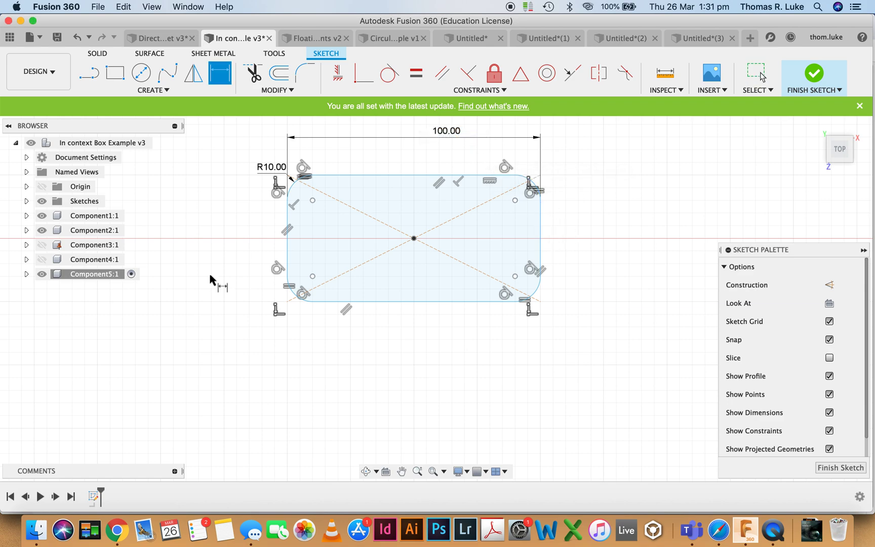
pyautogui.click(388, 176)
pyautogui.click(415, 302)
pyautogui.click(584, 225)
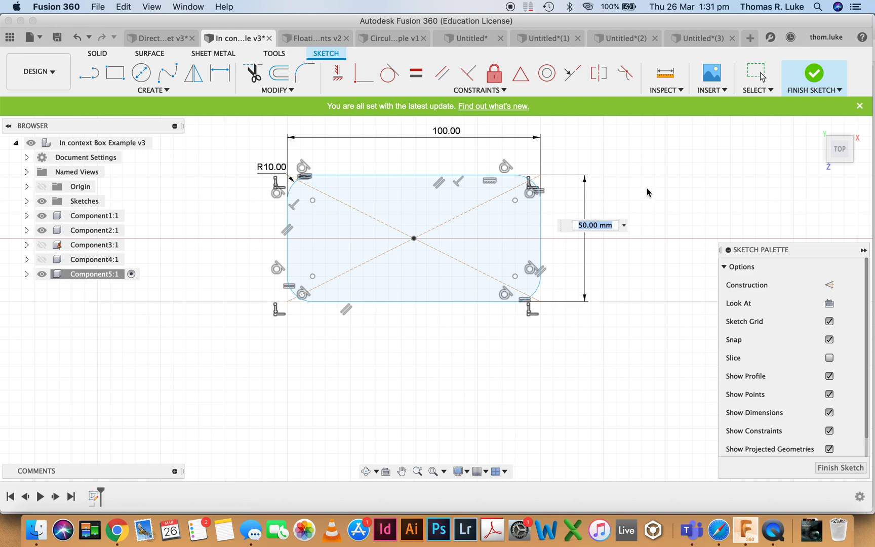
pyautogui.press('Return')
# Dimension the rectangle 275 mm from the origin to fix its position.
pyautogui.scroll(-2, 631, 307)
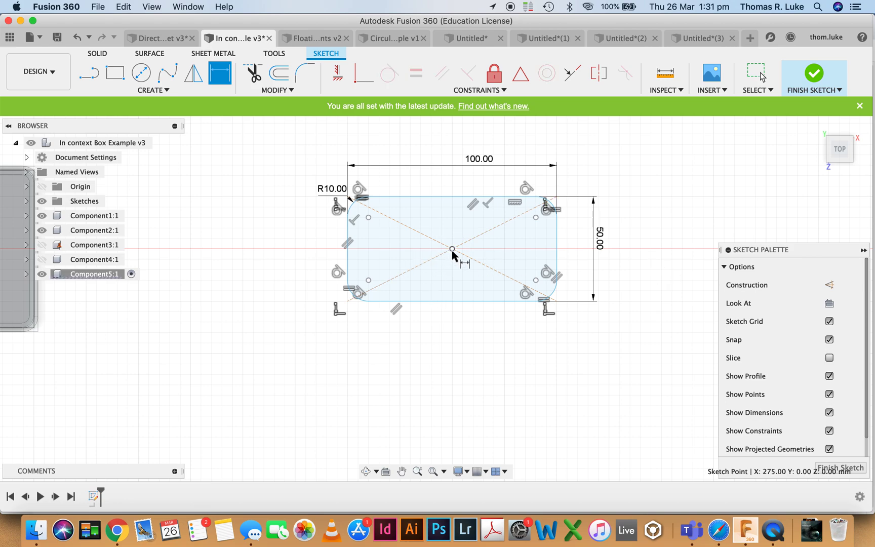
pyautogui.scroll(-3, 498, 324)
pyautogui.scroll(2, 157, 275)
pyautogui.click(153, 274)
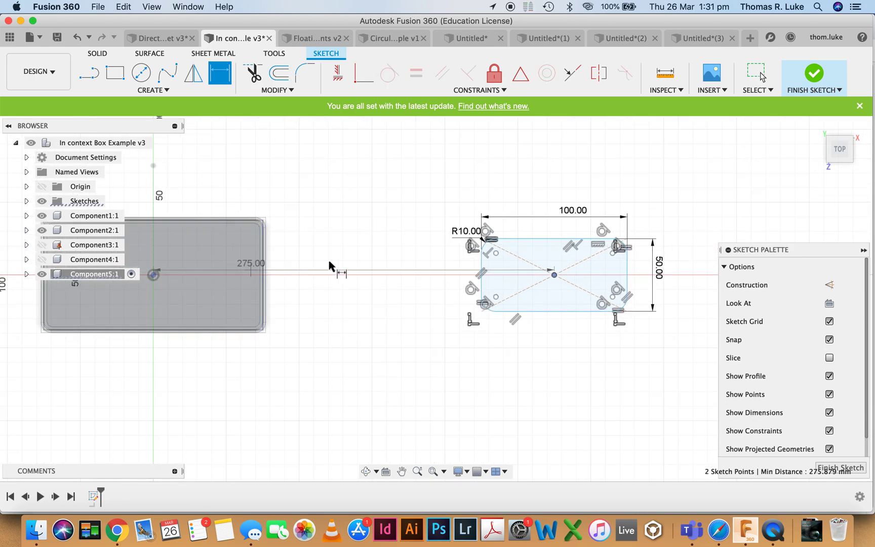
pyautogui.click(412, 390)
pyautogui.press('Return')
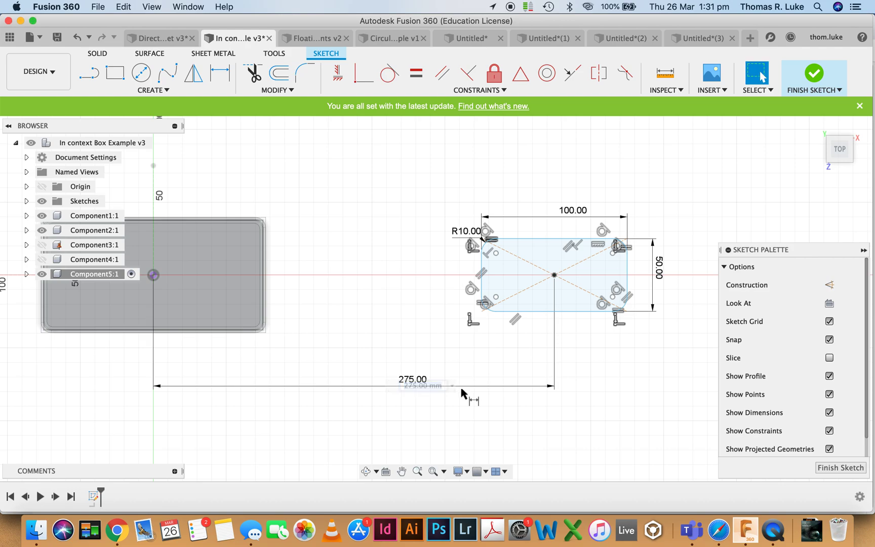
pyautogui.press('Escape')
pyautogui.scroll(3, 557, 309)
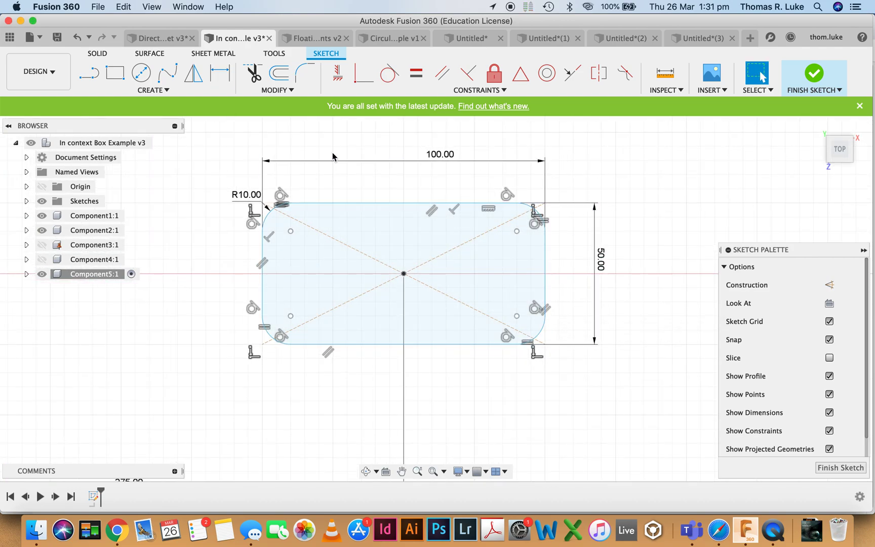
# Extrude the rounded 100 × 50 mm profile 20 mm into a solid block.
pyautogui.click(815, 125)
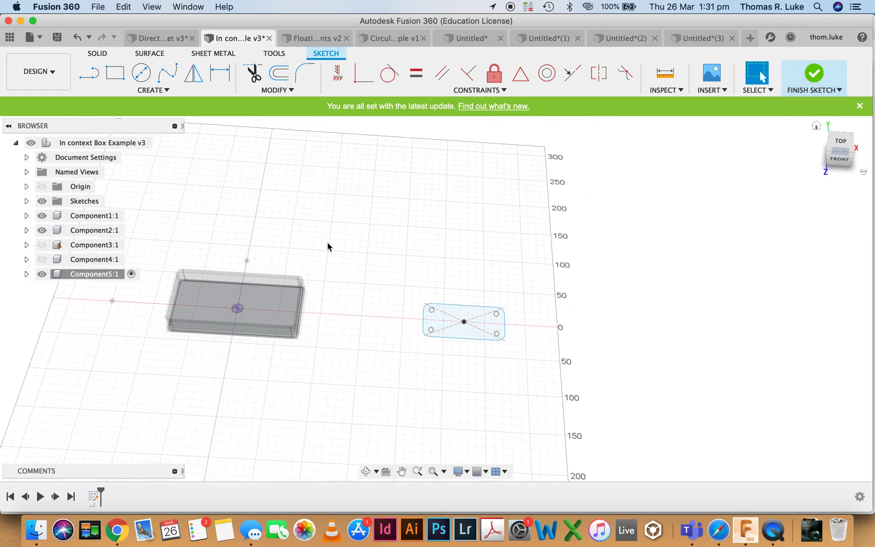
pyautogui.click(123, 81)
pyautogui.scroll(5, 459, 318)
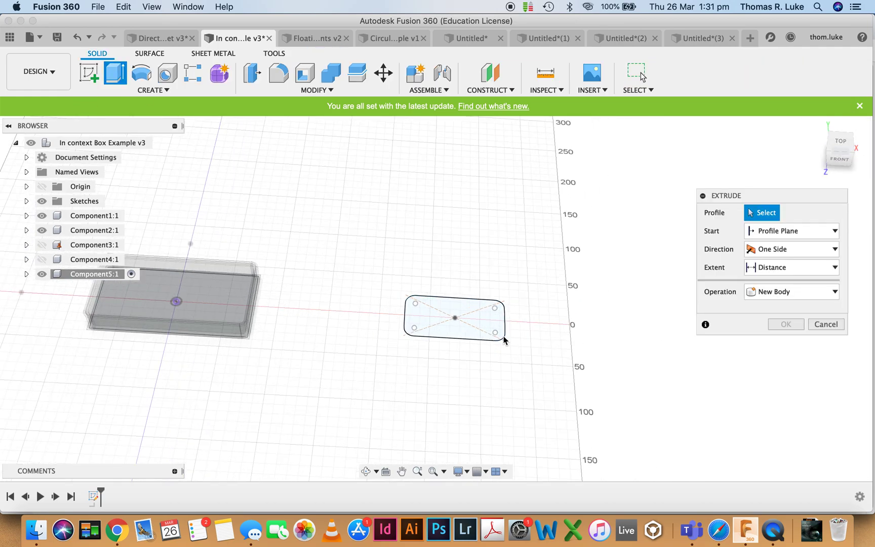
pyautogui.click(503, 314)
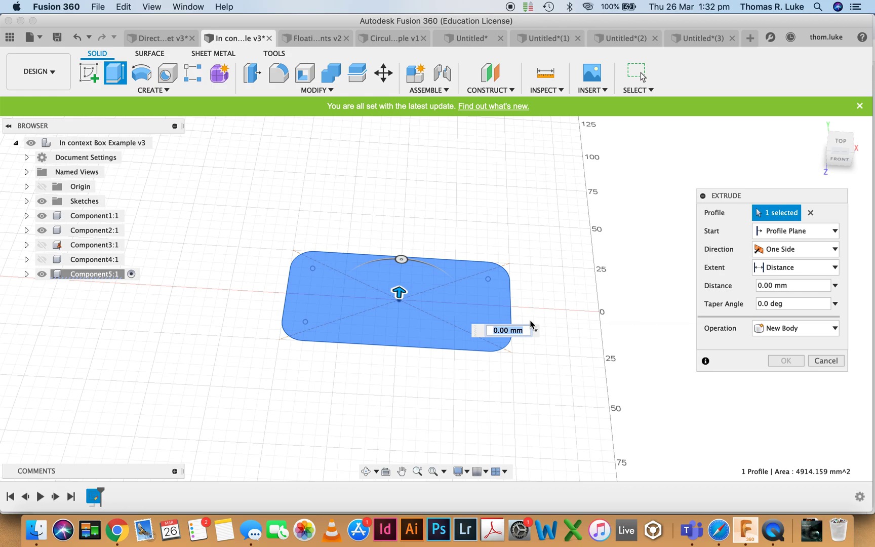
pyautogui.write('20')
pyautogui.press('Return')
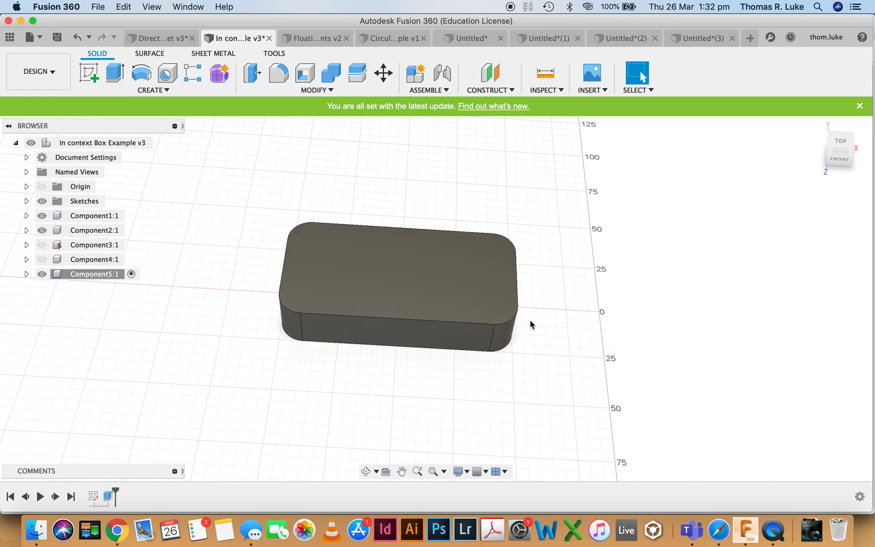
pyautogui.keyDown('shift'); pyautogui.moveTo(547, 306); pyautogui.dragTo(504, 401, button='middle'); pyautogui.keyUp('shift')
pyautogui.scroll(3, 494, 400)
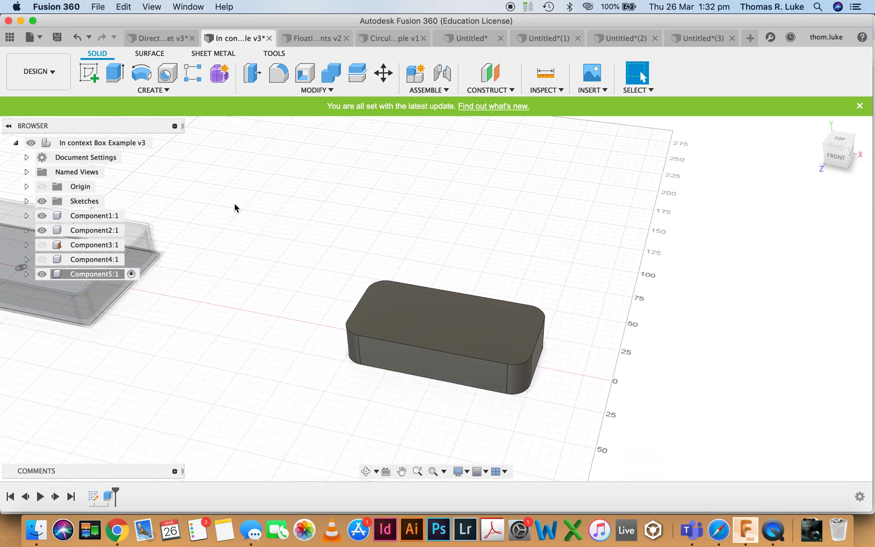
# Create a new component, Component6:1, and start a sketch on a chosen plane.
pyautogui.rightClick(129, 144)
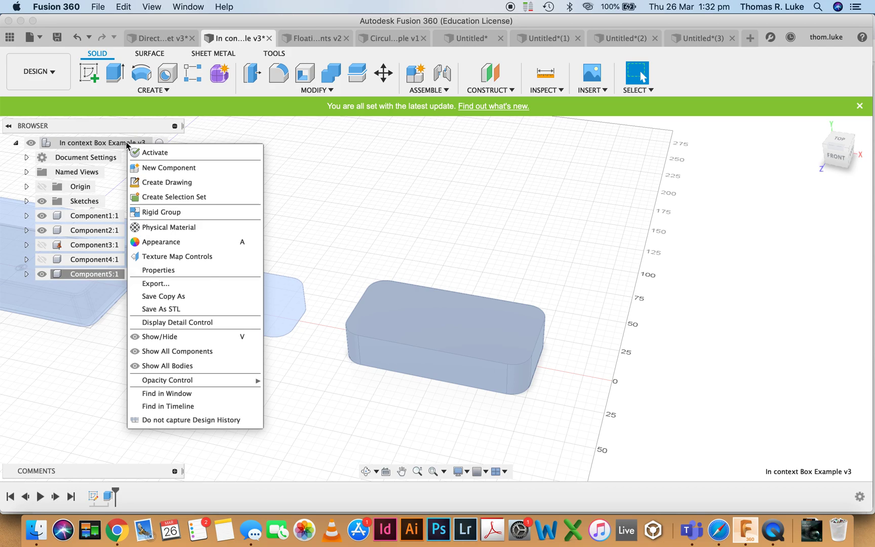
pyautogui.click(166, 169)
pyautogui.scroll(-2, 404, 224)
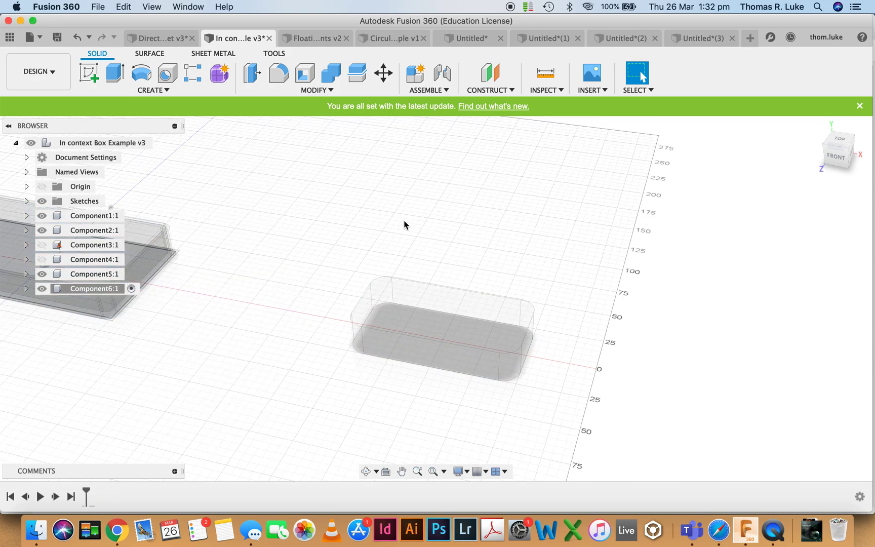
pyautogui.scroll(2, 466, 375)
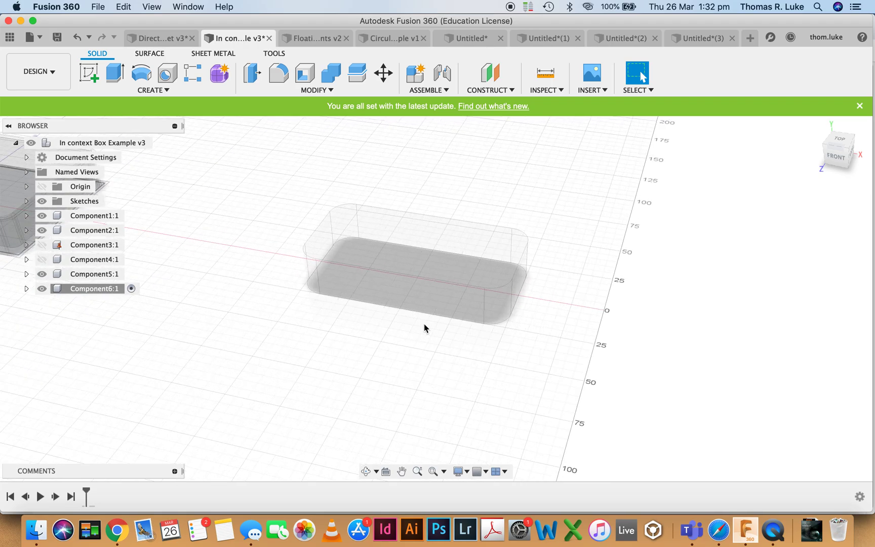
pyautogui.click(87, 73)
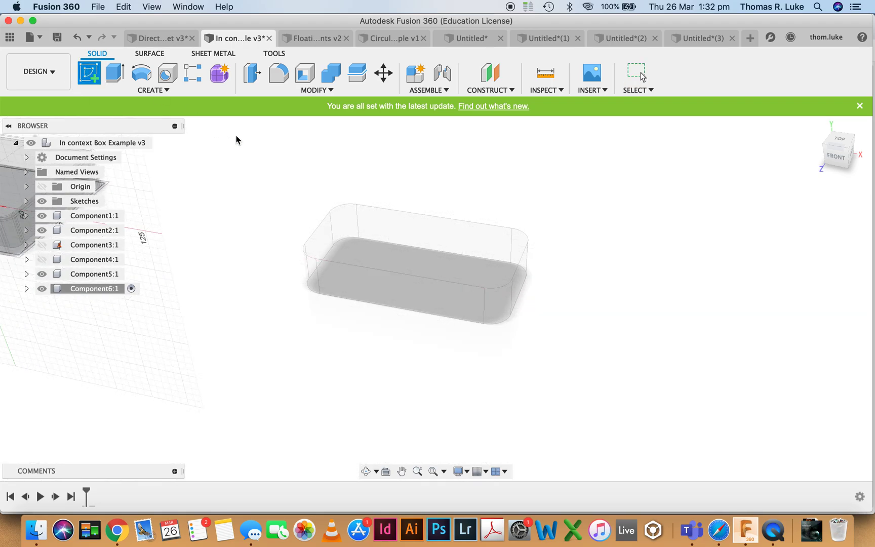
pyautogui.scroll(-2, 400, 209)
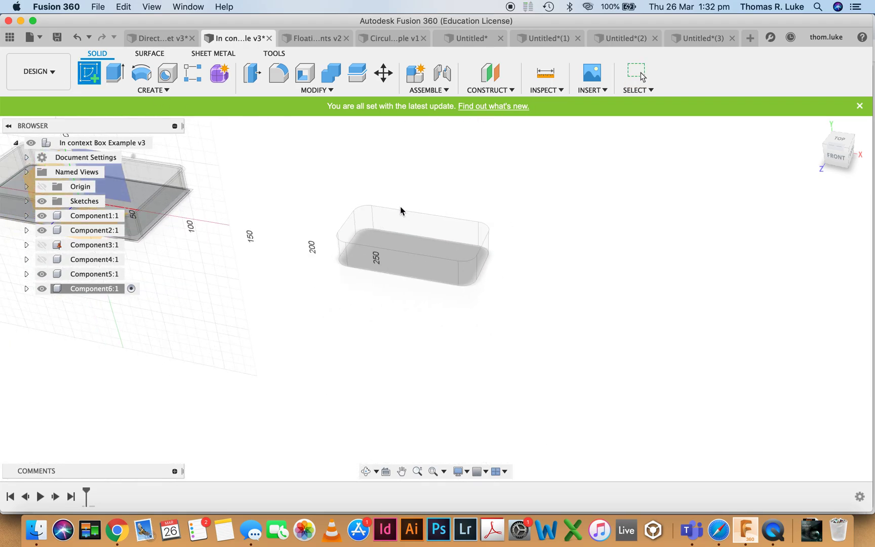
pyautogui.click(431, 259)
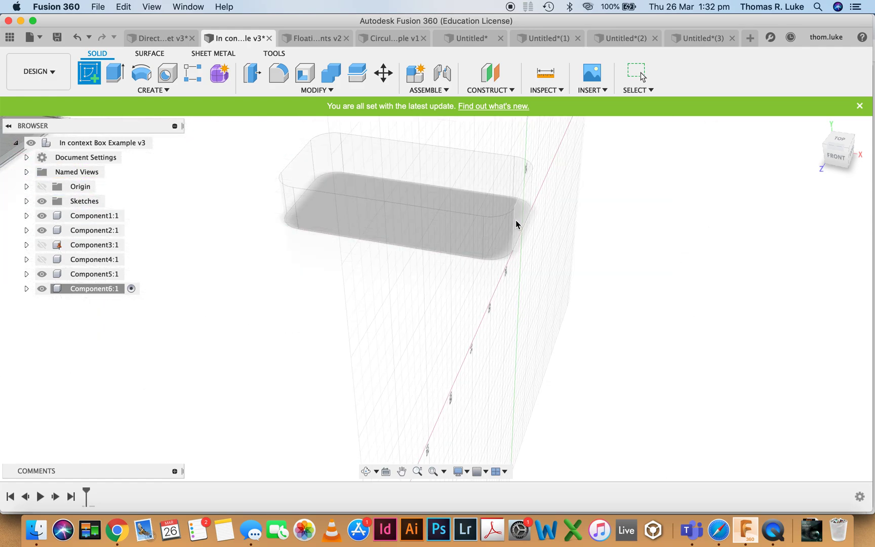
# Orbit the box to view its underside, then start a new sketch with S.
pyautogui.keyDown('shift'); pyautogui.moveTo(516, 219); pyautogui.dragTo(662, 304, button='middle'); pyautogui.keyUp('shift')
pyautogui.scroll(-3, 506, 328)
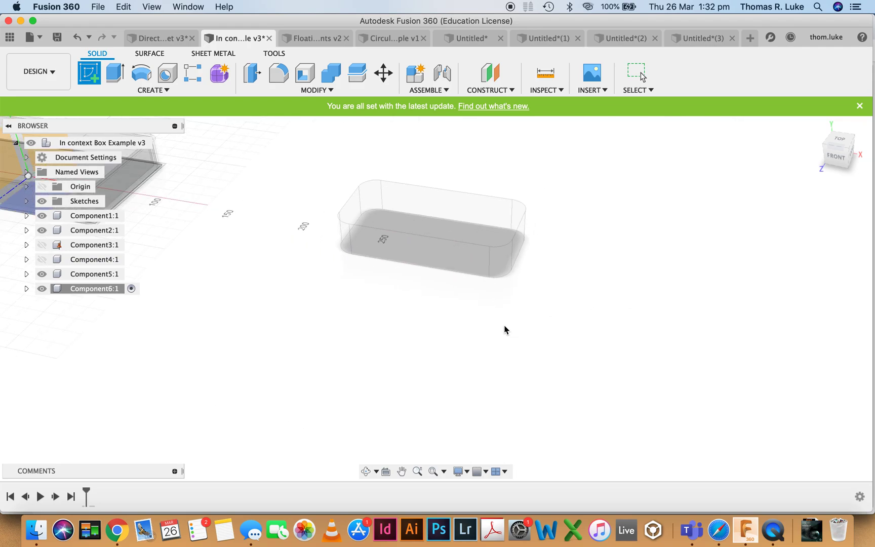
pyautogui.keyDown('shift'); pyautogui.moveTo(453, 228); pyautogui.dragTo(569, 350, button='middle'); pyautogui.keyUp('shift')
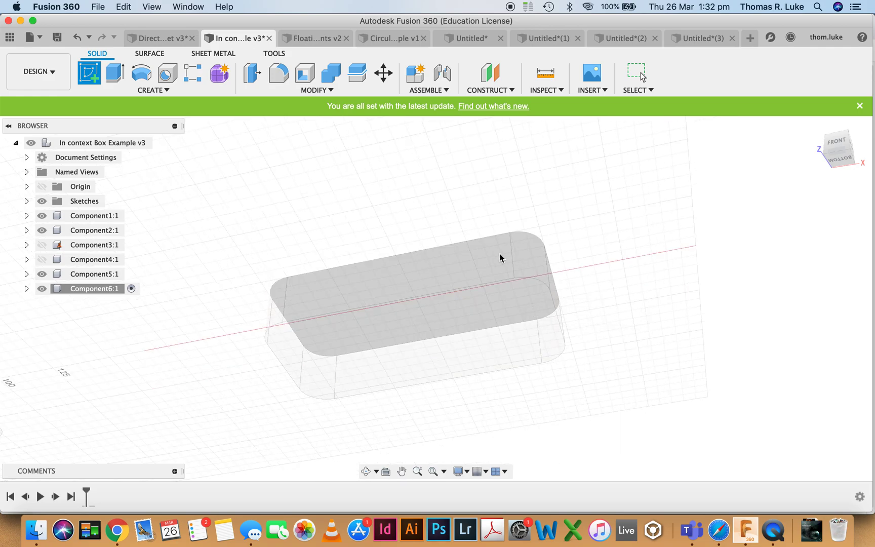
pyautogui.keyDown('shift'); pyautogui.moveTo(502, 253); pyautogui.dragTo(294, 246, button='middle'); pyautogui.keyUp('shift')
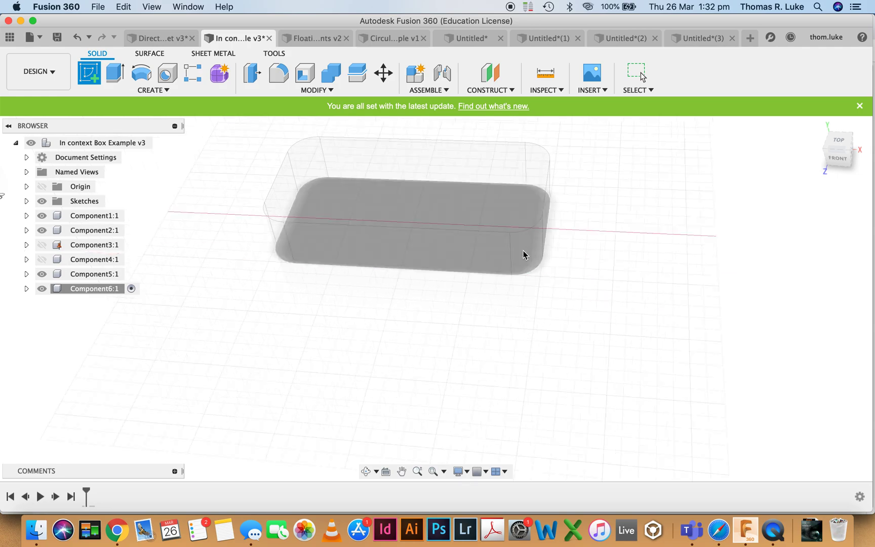
pyautogui.keyDown('shift'); pyautogui.moveTo(530, 246); pyautogui.dragTo(488, 212, button='middle'); pyautogui.keyUp('shift')
pyautogui.press('s')
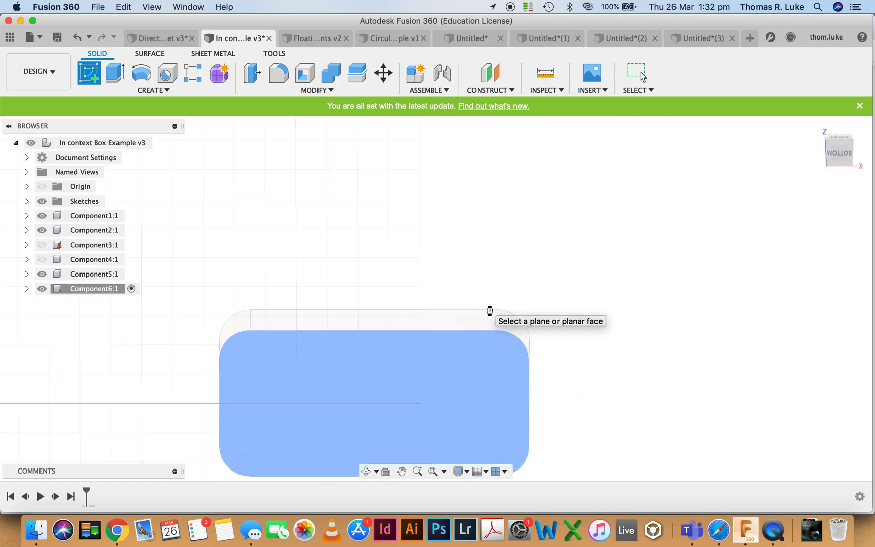
# Sketch on the box's bottom face and select all eight outline curves for an offset.
pyautogui.click(454, 276)
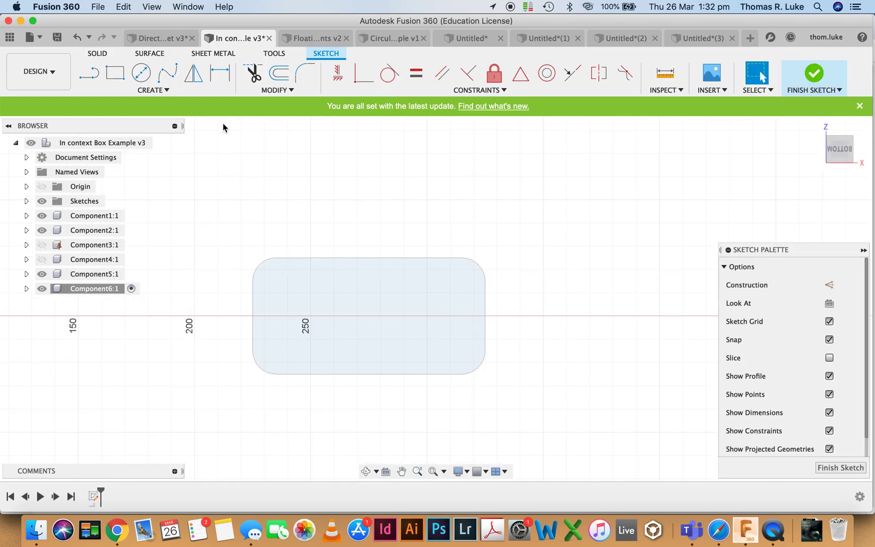
pyautogui.click(338, 259)
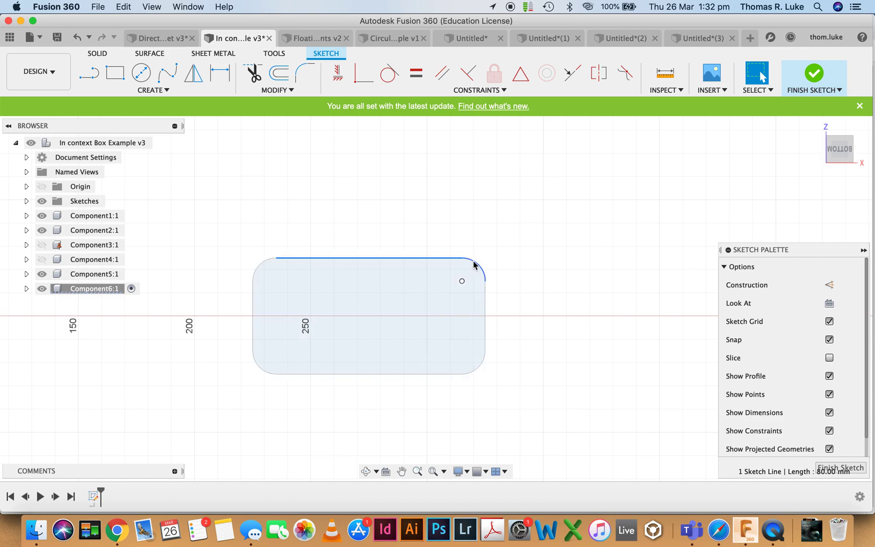
pyautogui.click(279, 73)
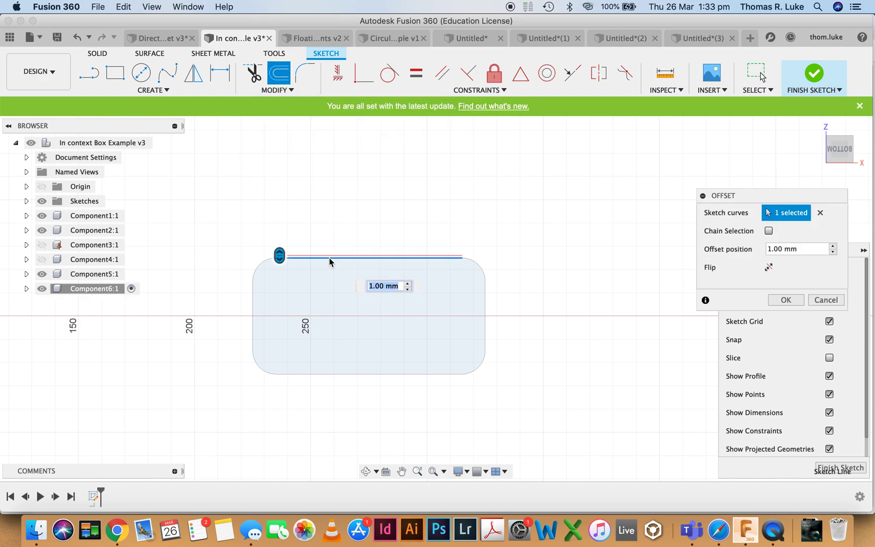
pyautogui.scroll(2, 330, 283)
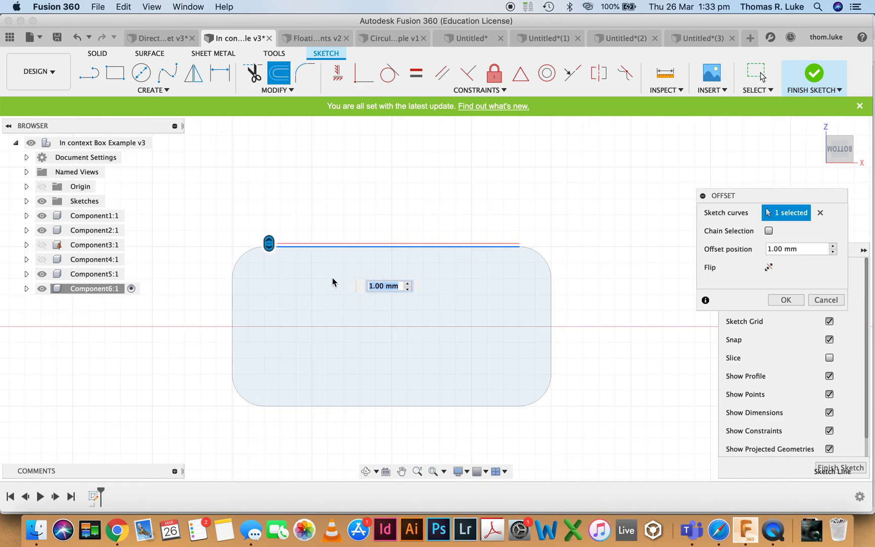
pyautogui.click(531, 252)
pyautogui.click(552, 309)
pyautogui.click(527, 404)
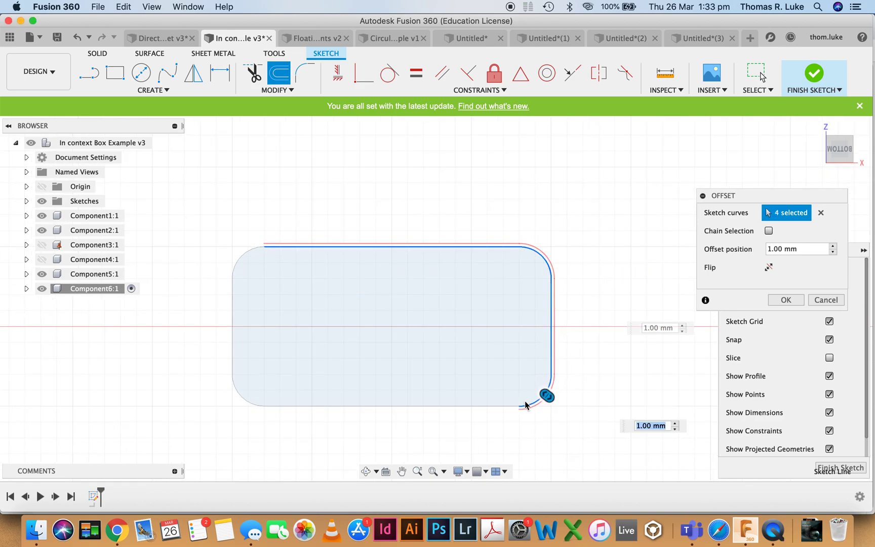
pyautogui.click(519, 405)
pyautogui.click(247, 400)
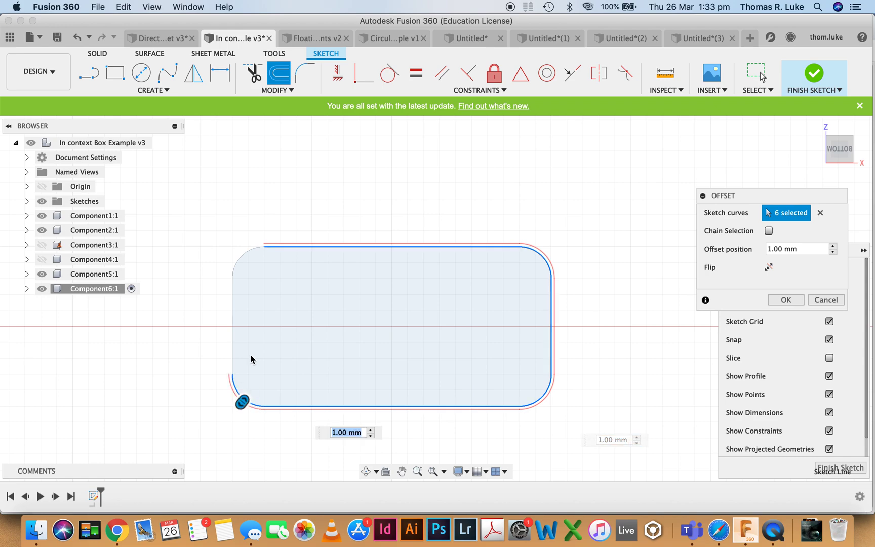
pyautogui.click(234, 304)
pyautogui.click(248, 256)
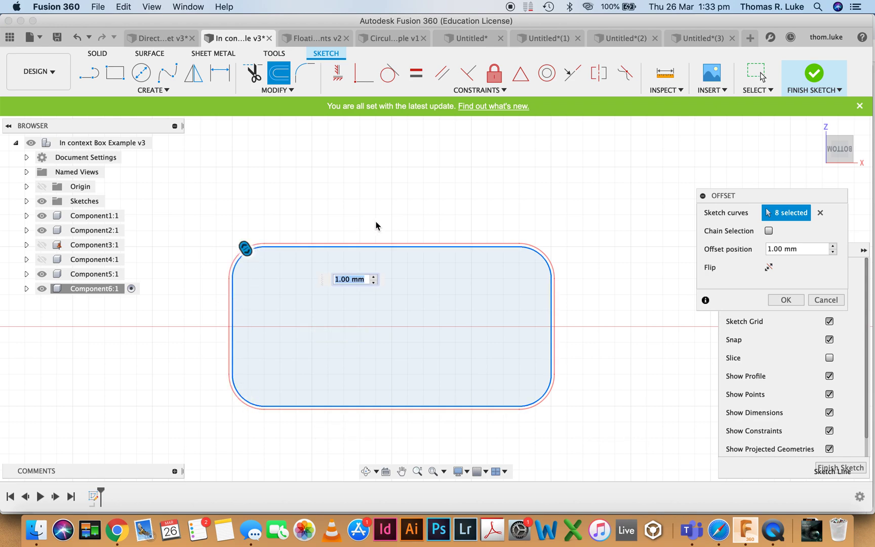
# Set the offset distance to 3 mm outward and confirm it.
pyautogui.click(804, 250)
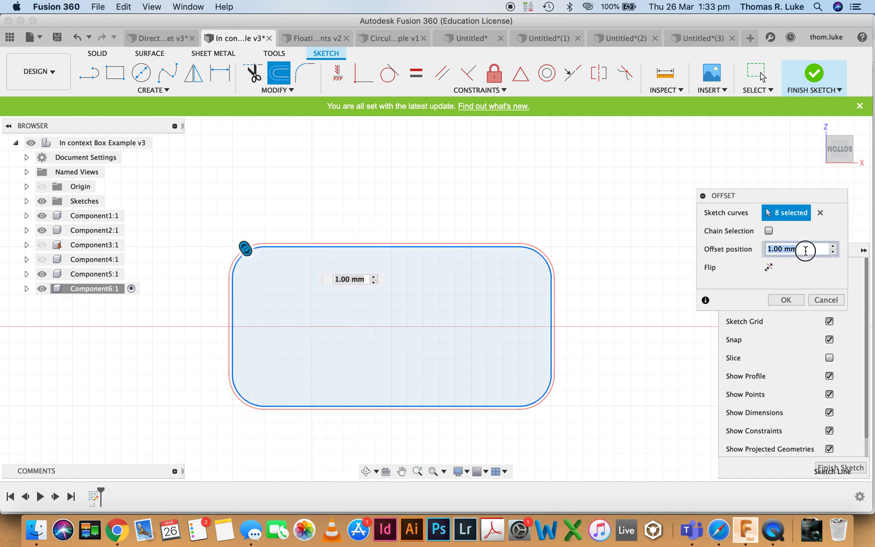
pyautogui.write('10')
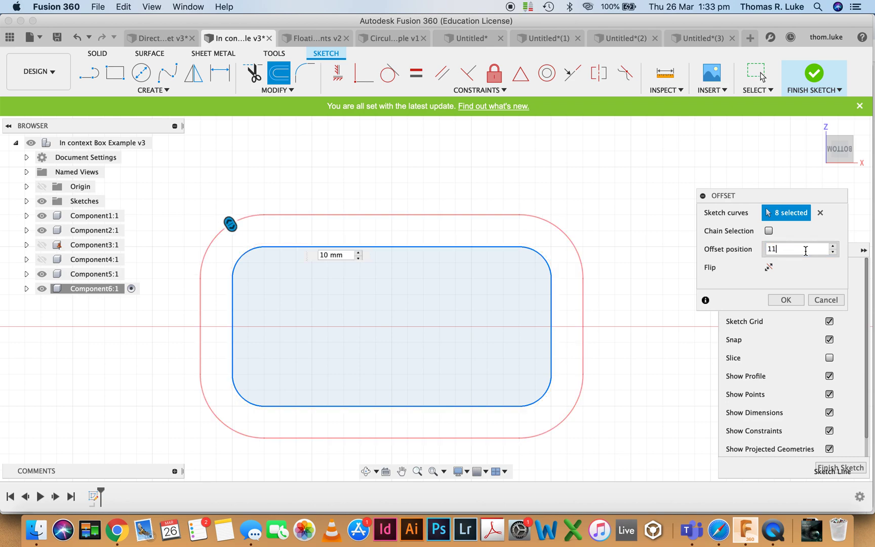
pyautogui.press('BackSpace')
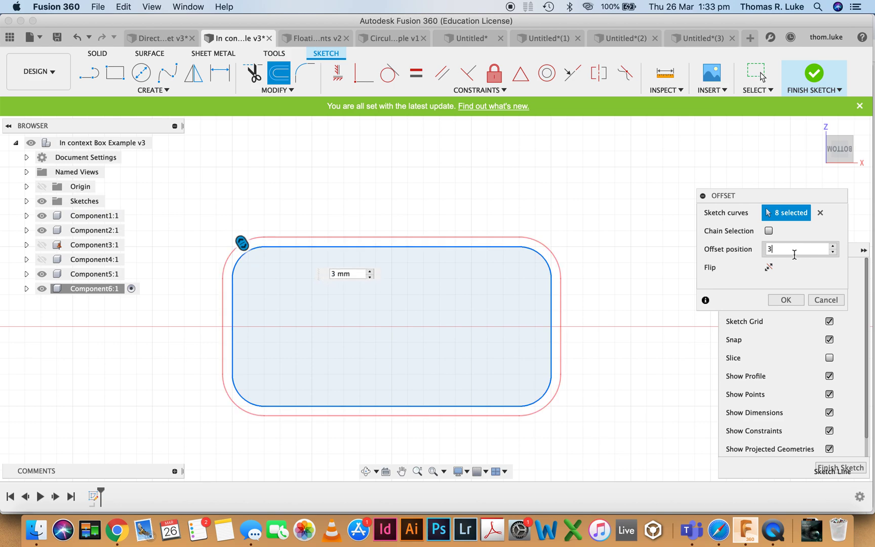
pyautogui.click(785, 300)
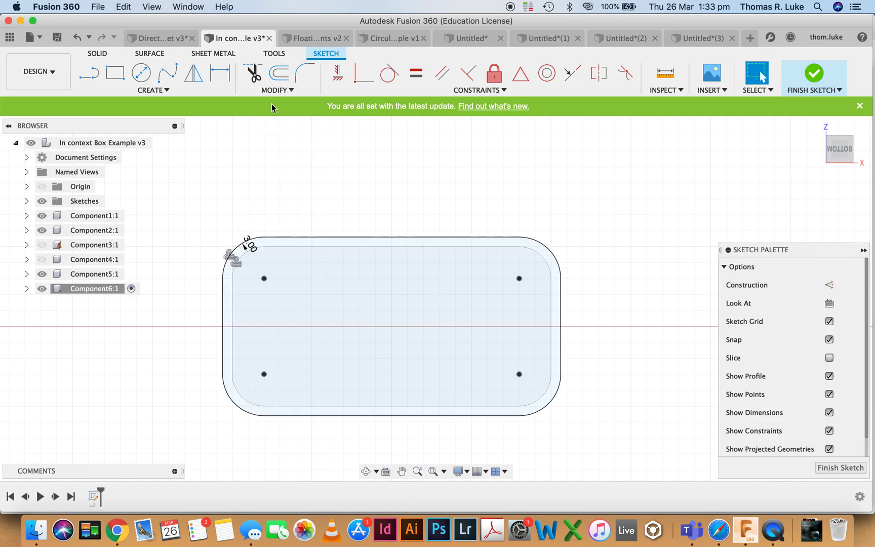
# Start a second offset and select all eight curves of the original outline.
pyautogui.click(281, 75)
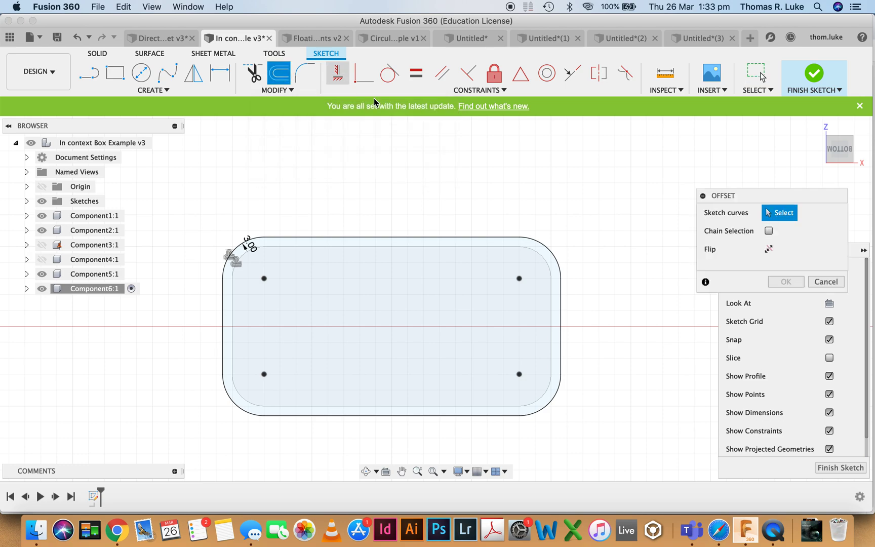
pyautogui.click(494, 247)
pyautogui.click(535, 252)
pyautogui.click(551, 303)
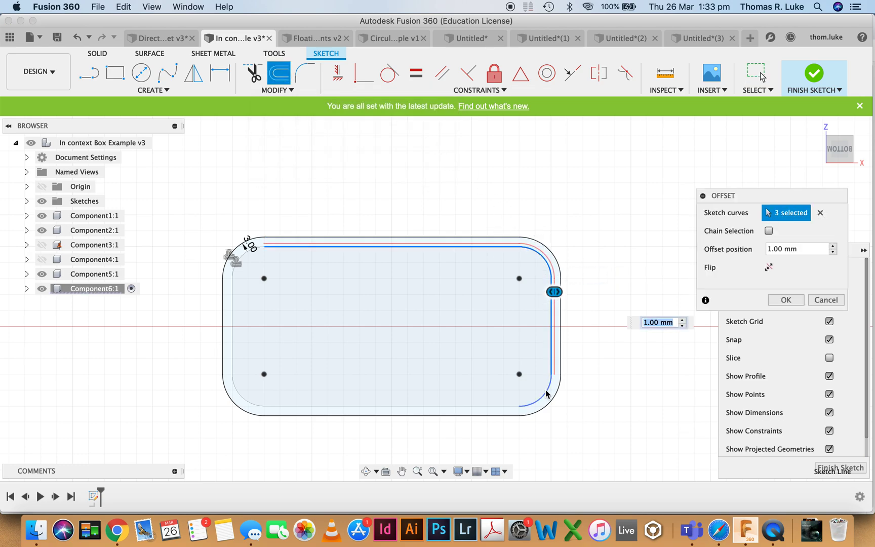
pyautogui.click(546, 391)
pyautogui.click(508, 406)
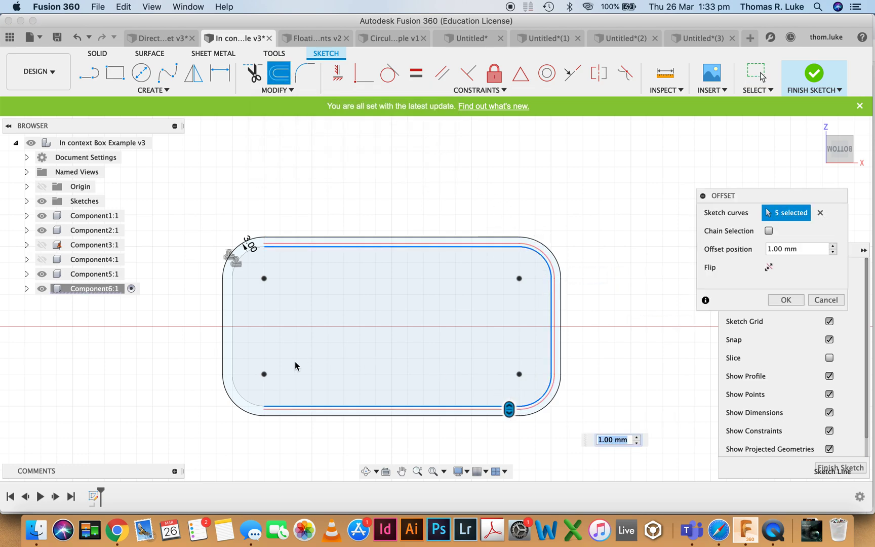
pyautogui.click(242, 400)
pyautogui.click(238, 337)
pyautogui.click(234, 254)
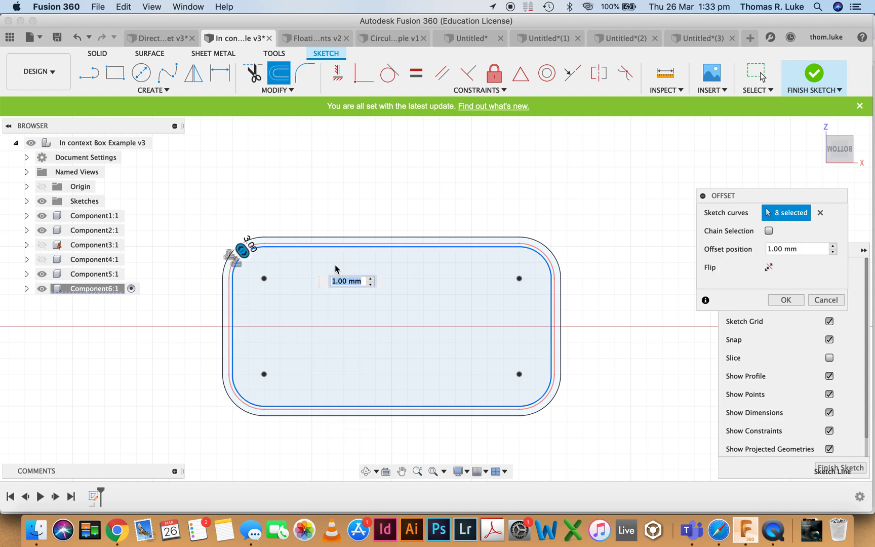
# Set the offset distance to 0.3 mm and confirm it.
pyautogui.click(795, 248)
pyautogui.write('.3')
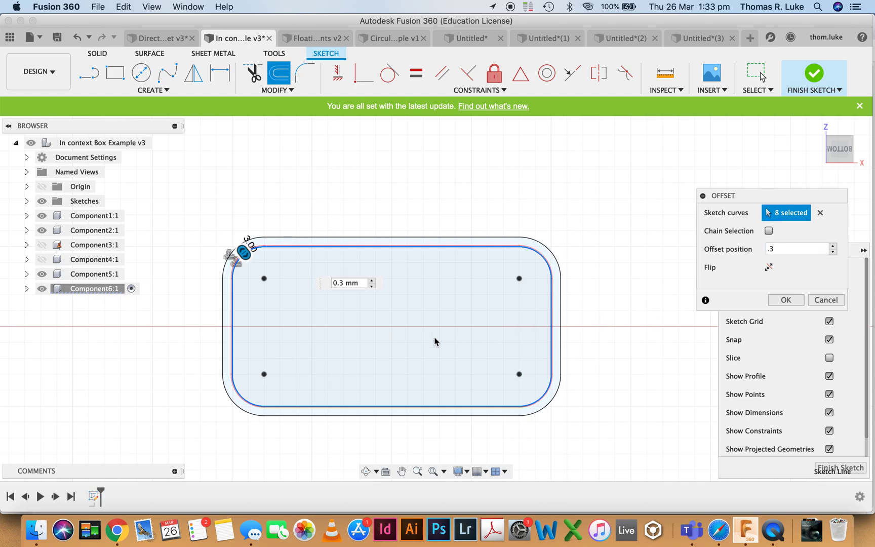
pyautogui.scroll(2, 379, 338)
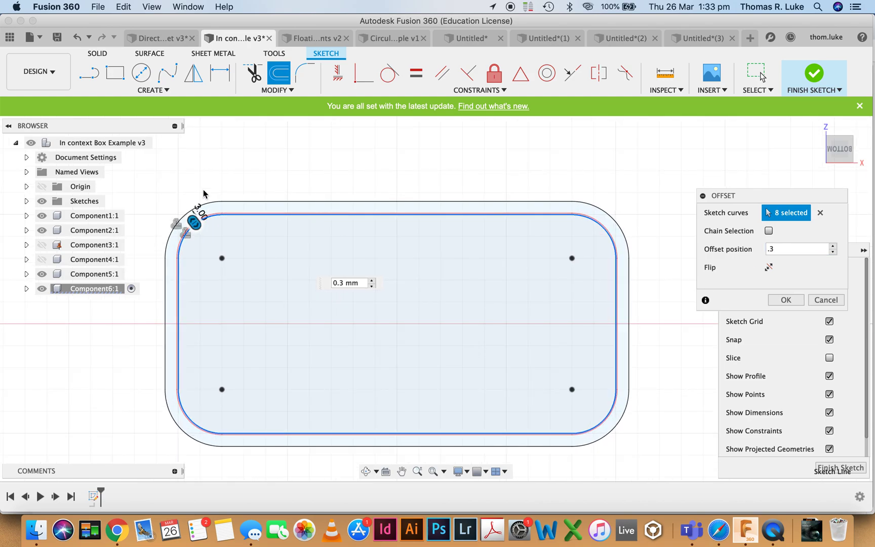
pyautogui.scroll(3, 263, 202)
pyautogui.scroll(-3, 476, 205)
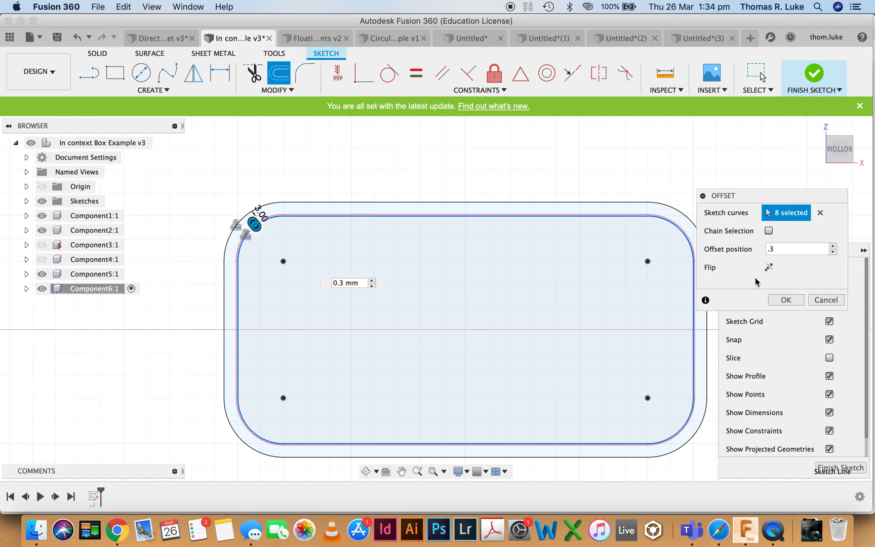
pyautogui.click(785, 299)
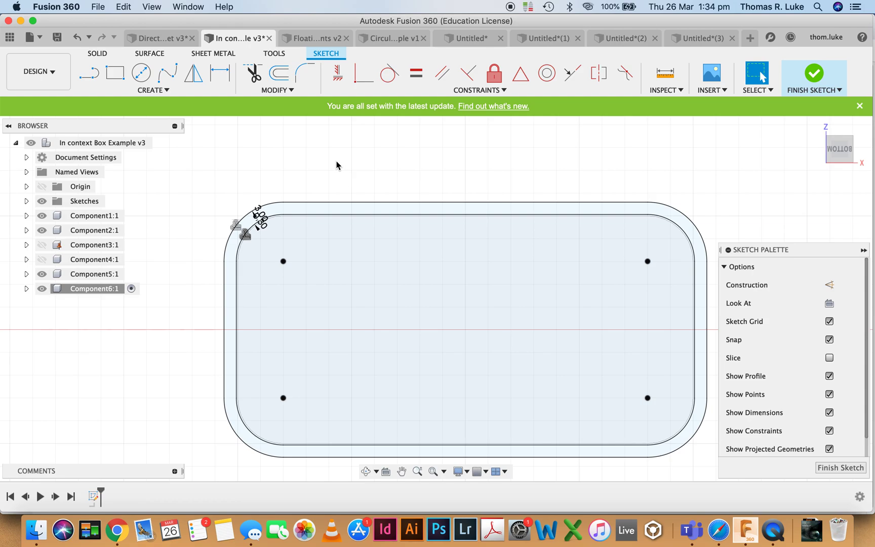
pyautogui.moveTo(346, 238)
pyautogui.keyDown('shift'); pyautogui.mouseDown(button='middle')
pyautogui.moveTo(380, 255)
pyautogui.moveTo(373, 332)
pyautogui.moveTo(351, 375)
pyautogui.moveTo(412, 278)
pyautogui.moveTo(420, 378)
pyautogui.mouseUp(button='middle'); pyautogui.keyUp('shift')
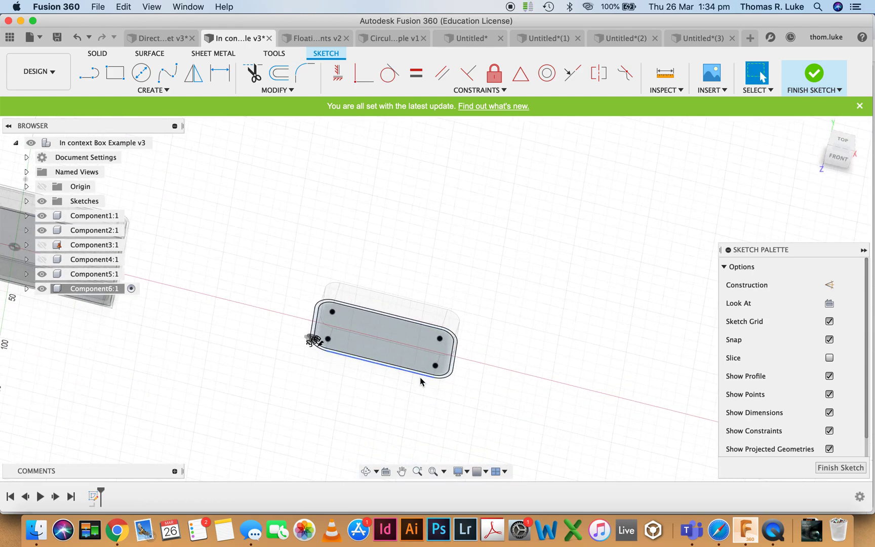
pyautogui.scroll(5, 421, 381)
pyautogui.moveTo(553, 374)
pyautogui.keyDown('shift'); pyautogui.mouseDown(button='middle')
pyautogui.moveTo(498, 395)
pyautogui.moveTo(506, 374)
pyautogui.mouseUp(button='middle'); pyautogui.keyUp('shift')
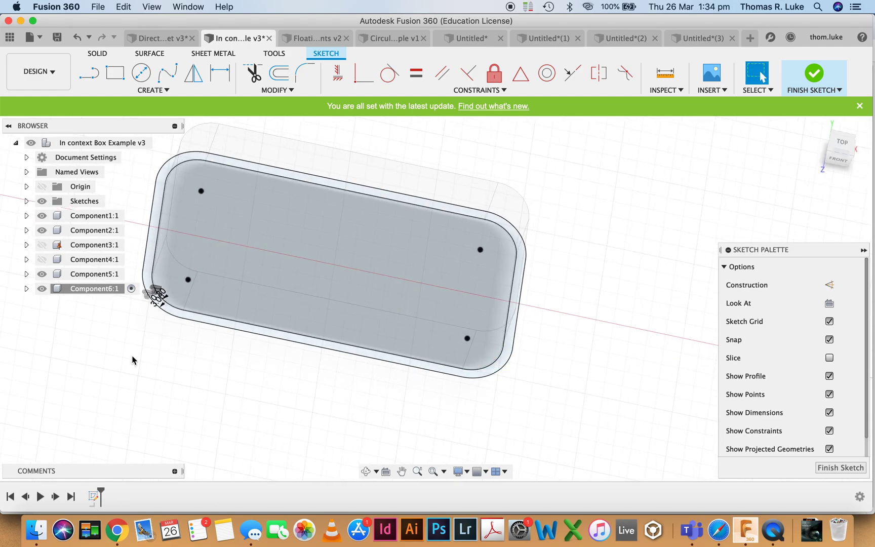
pyautogui.click(26, 288)
pyautogui.click(37, 318)
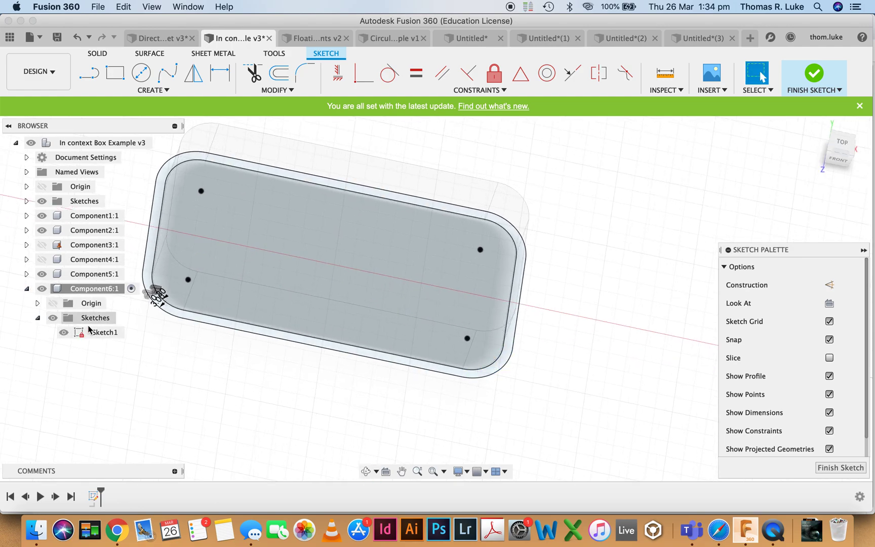
pyautogui.click(26, 273)
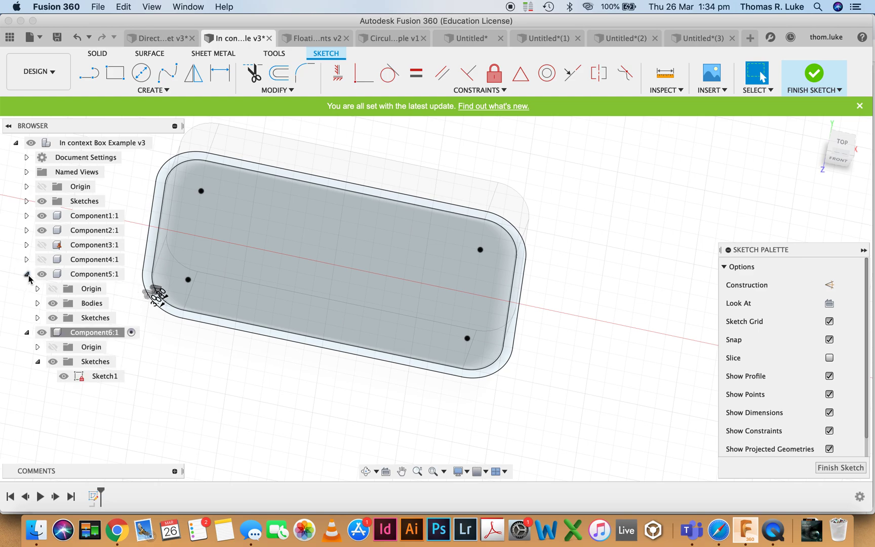
pyautogui.click(38, 317)
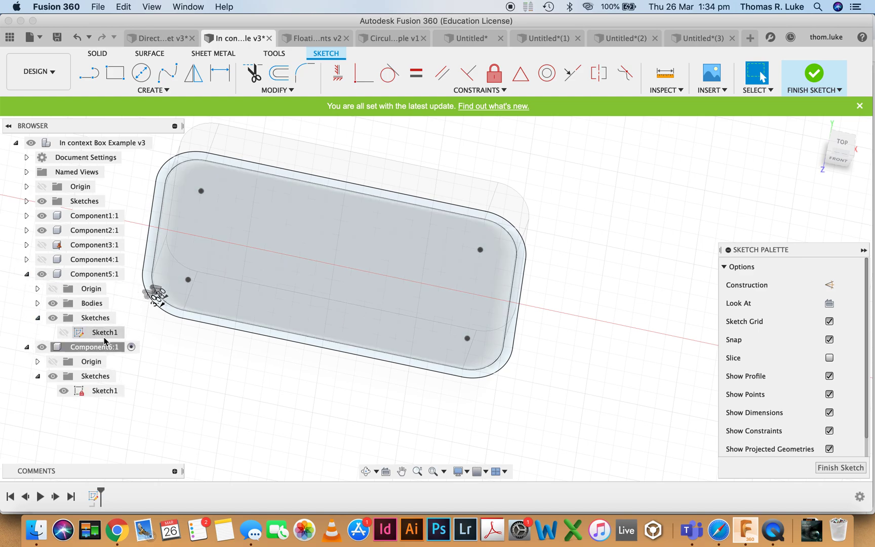
pyautogui.click(93, 274)
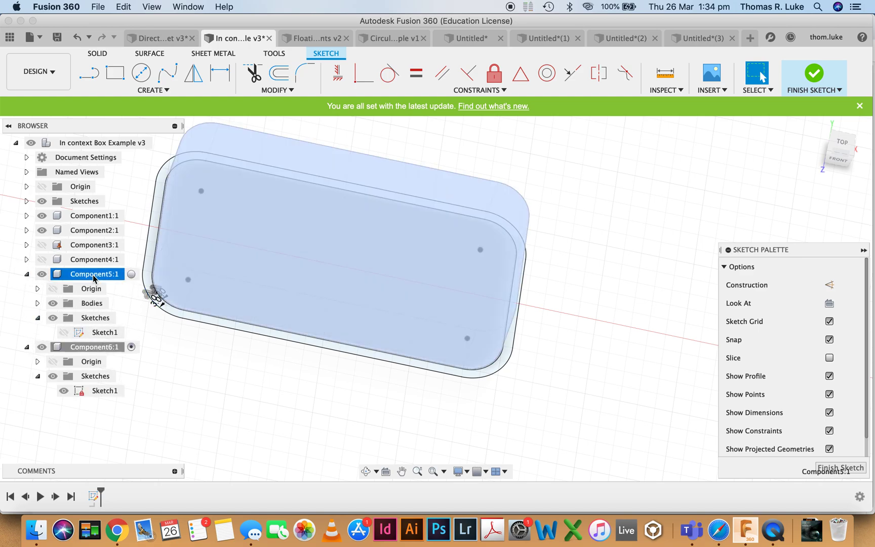
pyautogui.click(27, 274)
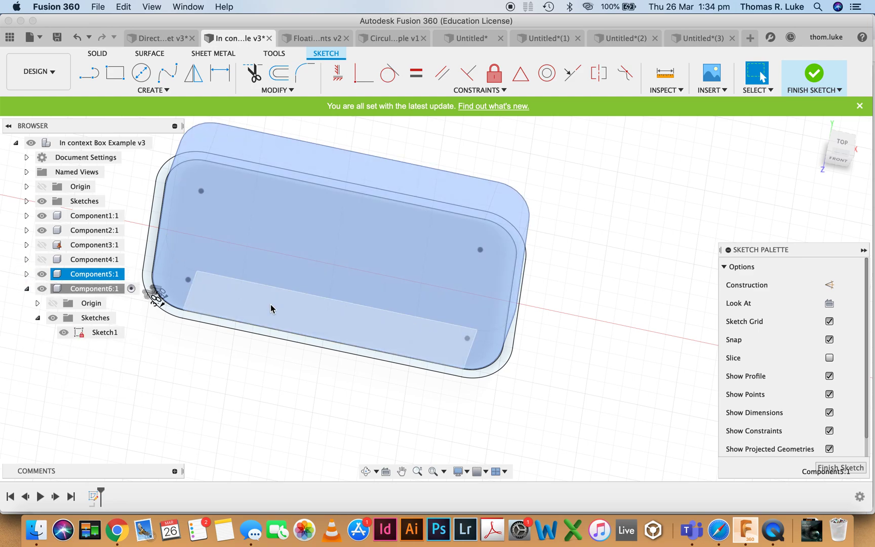
pyautogui.click(594, 213)
pyautogui.moveTo(539, 264)
pyautogui.keyDown('shift'); pyautogui.mouseDown(button='middle')
pyautogui.moveTo(527, 236)
pyautogui.moveTo(557, 259)
pyautogui.moveTo(572, 322)
pyautogui.moveTo(356, 219)
pyautogui.moveTo(674, 164)
pyautogui.mouseUp(button='middle'); pyautogui.keyUp('shift')
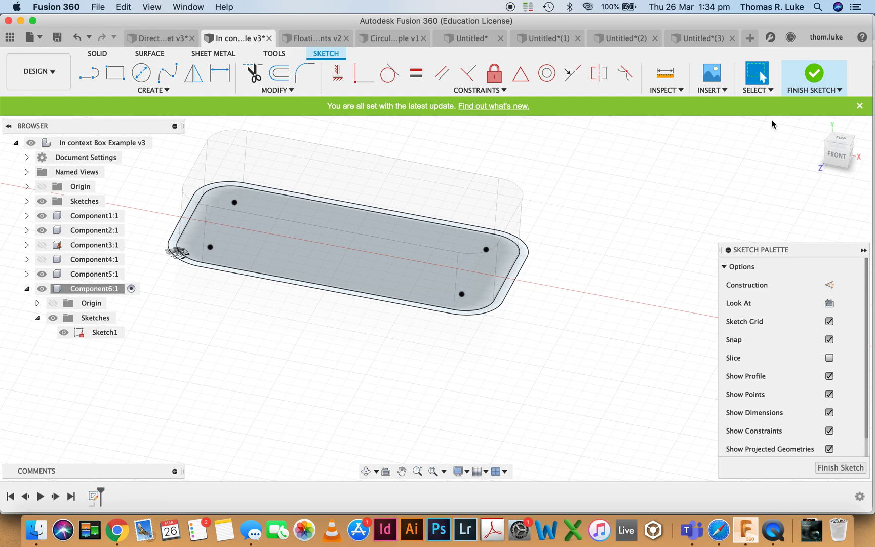
# Finish the lid sketch and extrude its profile about 22 mm upward.
pyautogui.click(812, 75)
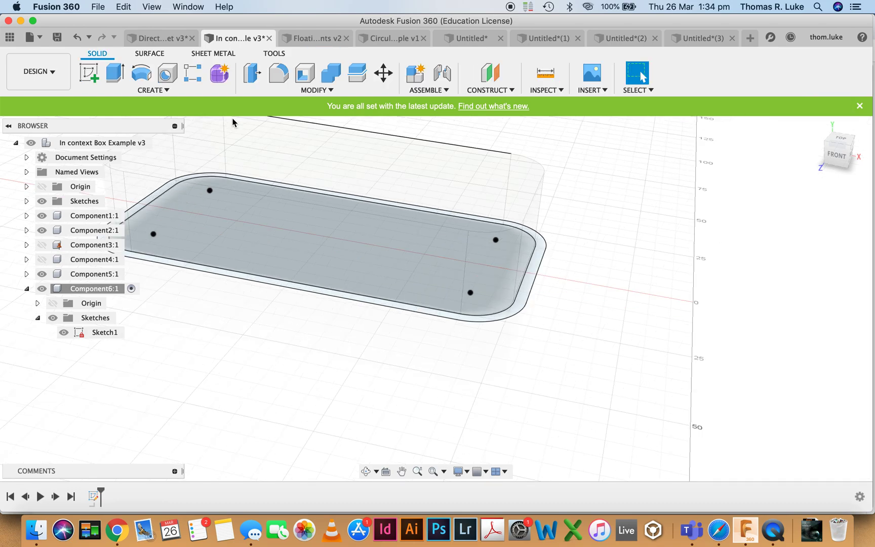
pyautogui.click(114, 74)
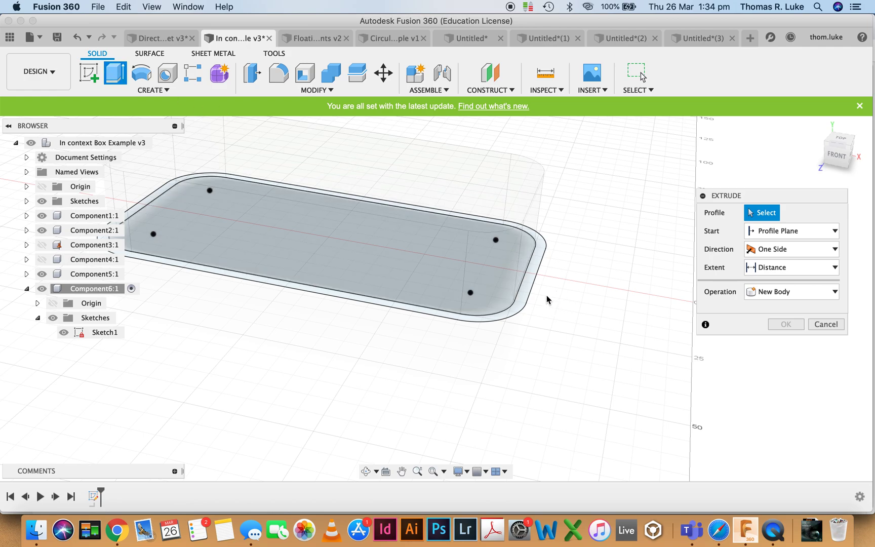
pyautogui.scroll(5, 531, 278)
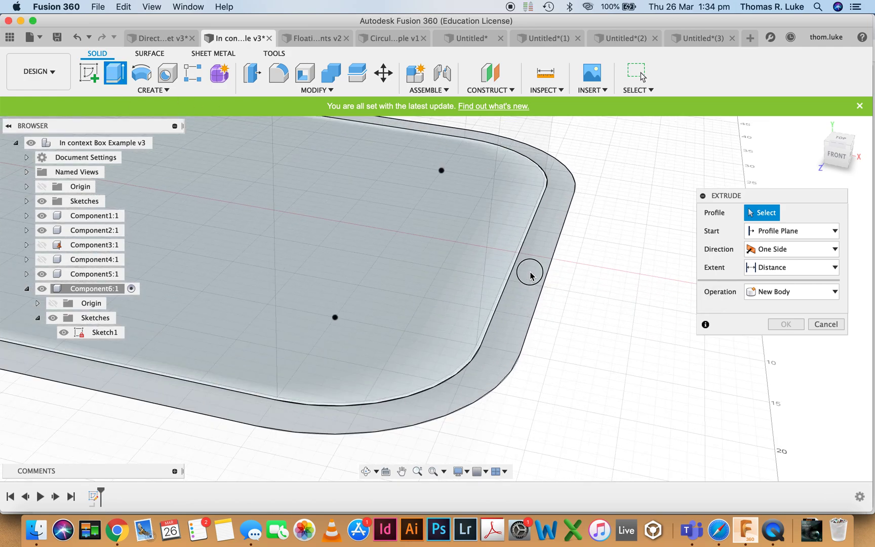
pyautogui.click(529, 276)
pyautogui.scroll(-5, 578, 354)
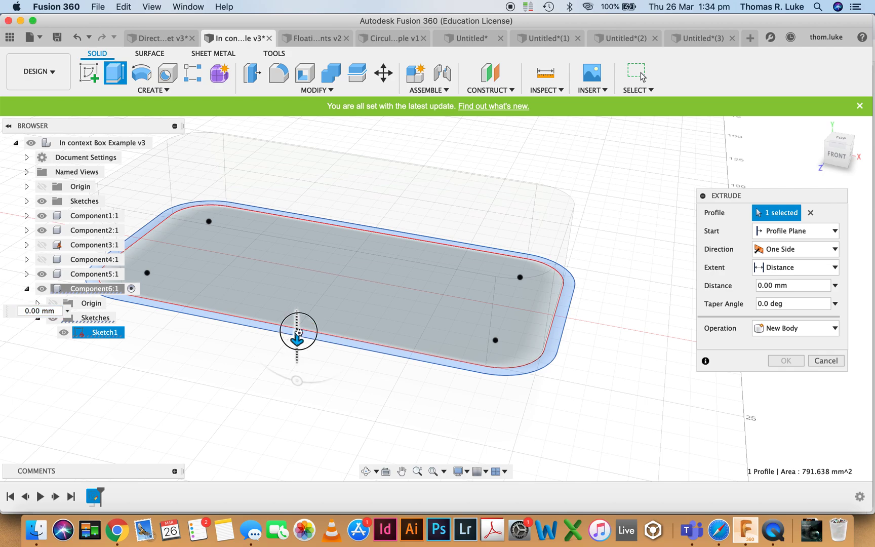
pyautogui.moveTo(299, 332); pyautogui.dragTo(297, 217)
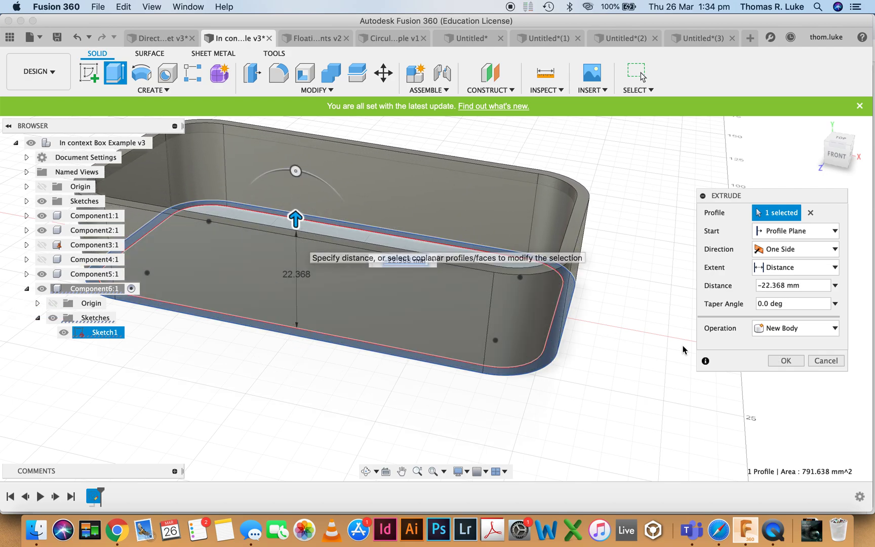
pyautogui.click(784, 360)
pyautogui.scroll(-5, 609, 356)
pyautogui.keyDown('shift'); pyautogui.moveTo(527, 385); pyautogui.dragTo(611, 248, button='middle'); pyautogui.keyUp('shift')
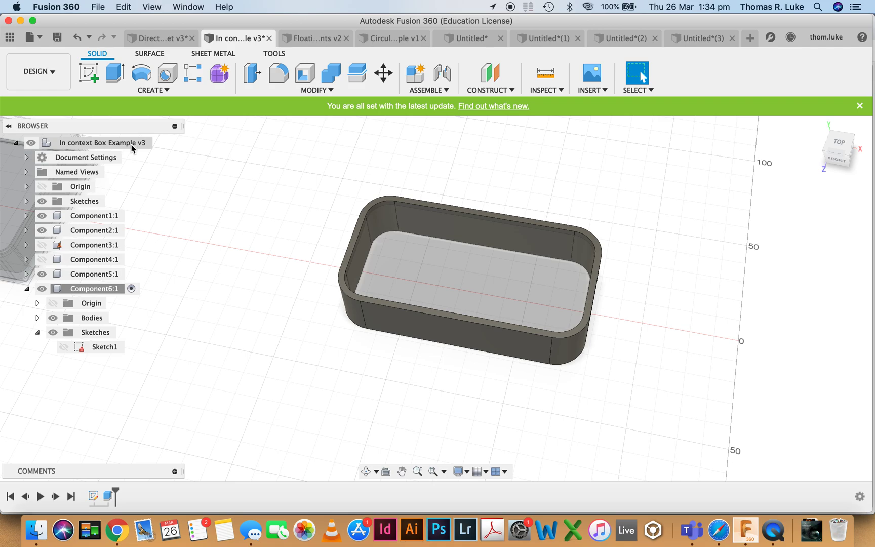
# Make the top-level assembly active and inspect the box from front and above.
pyautogui.click(159, 142)
pyautogui.keyDown('shift'); pyautogui.moveTo(648, 200); pyautogui.dragTo(614, 309, button='middle'); pyautogui.keyUp('shift')
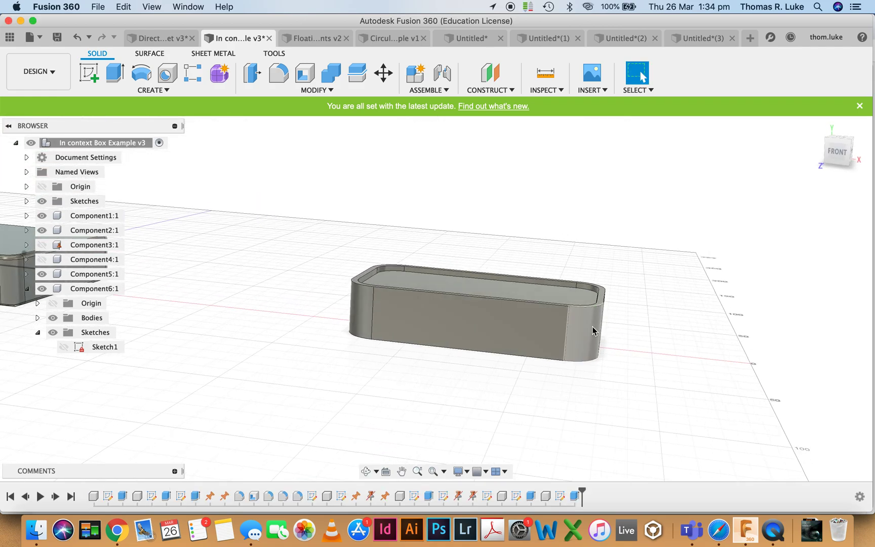
pyautogui.scroll(5, 590, 332)
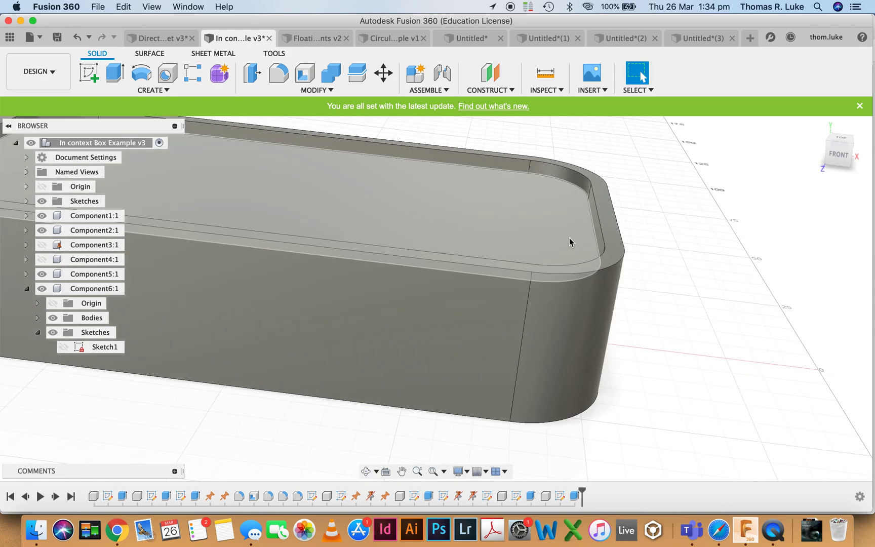
pyautogui.scroll(-5, 569, 242)
pyautogui.keyDown('shift'); pyautogui.moveTo(569, 241); pyautogui.dragTo(524, 336, button='middle'); pyautogui.keyUp('shift')
pyautogui.scroll(3, 550, 221)
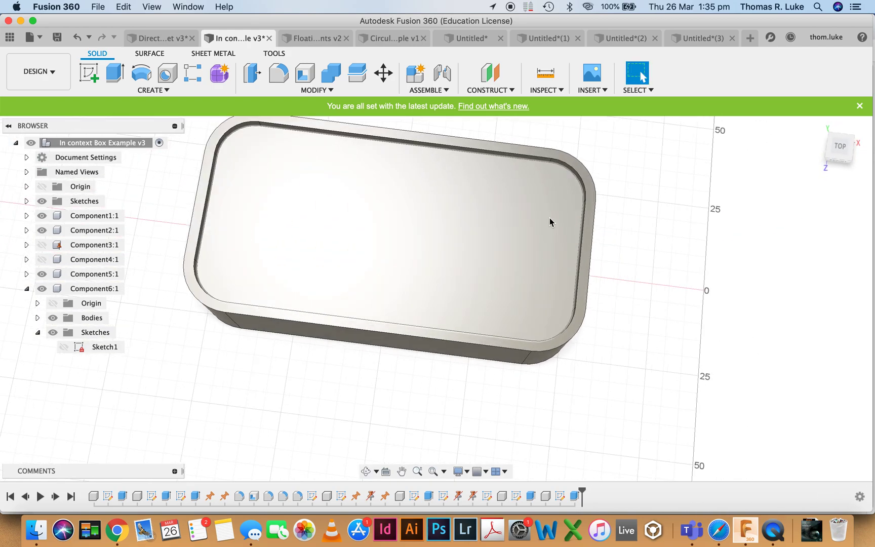
# Open Component5:1's Sketch1, the box base sketch, for editing.
pyautogui.click(27, 274)
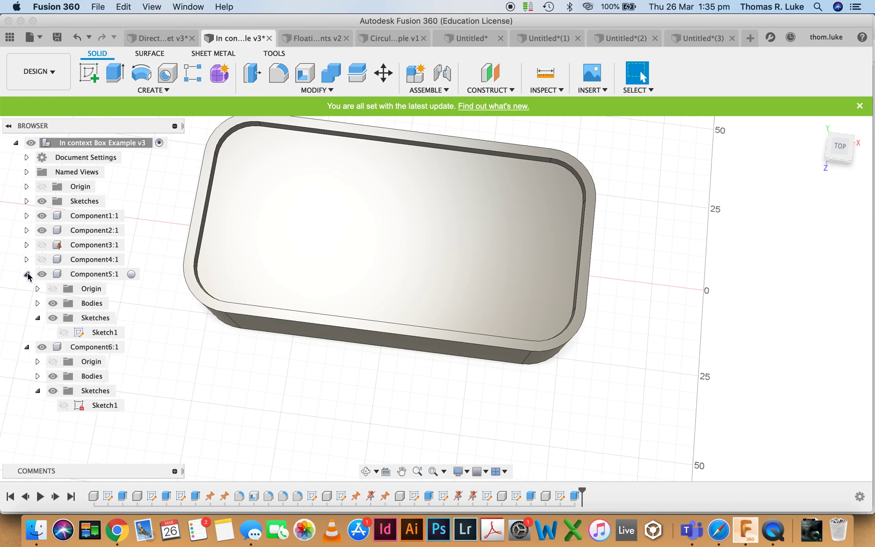
pyautogui.click(94, 334)
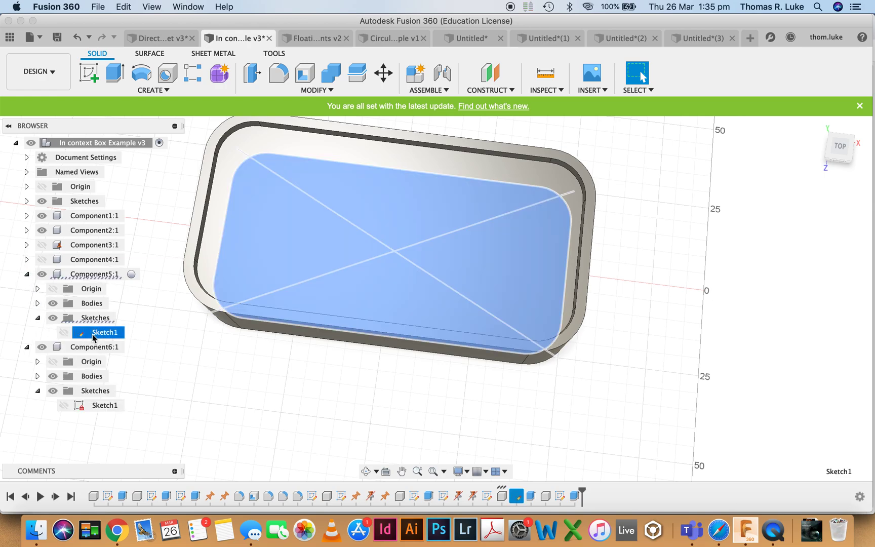
pyautogui.rightClick(76, 338)
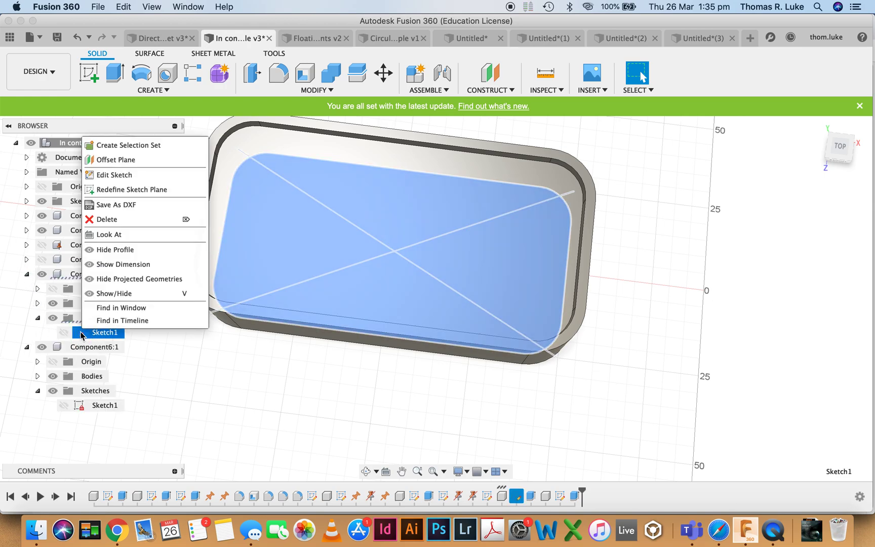
pyautogui.click(115, 179)
# Change the 50.00 side dimension to 100 mm, shift the rectangle upward, and finish the sketch.
pyautogui.click(588, 298)
pyautogui.doubleClick(588, 298)
pyautogui.write('100')
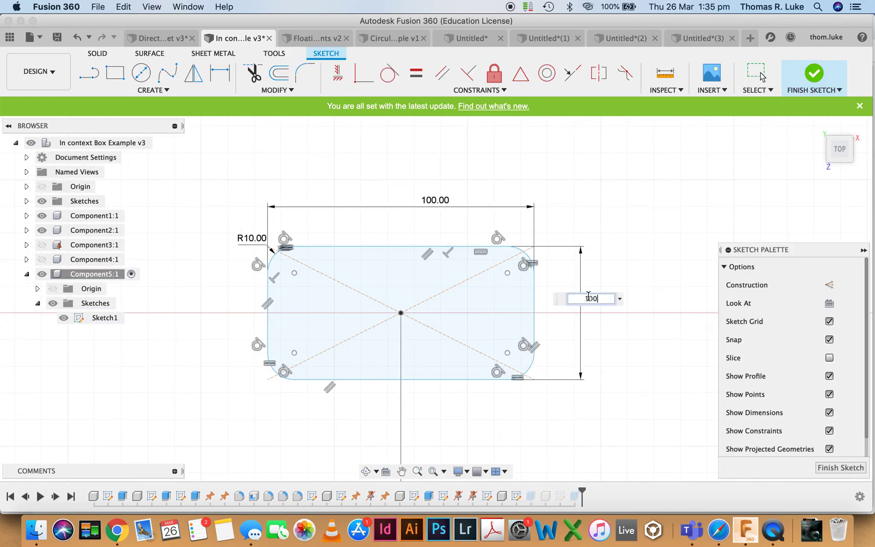
pyautogui.press('Return')
pyautogui.scroll(-3, 583, 282)
pyautogui.moveTo(444, 350)
pyautogui.mouseDown()
pyautogui.moveTo(444, 305)
pyautogui.moveTo(451, 307)
pyautogui.mouseUp()
pyautogui.click(813, 76)
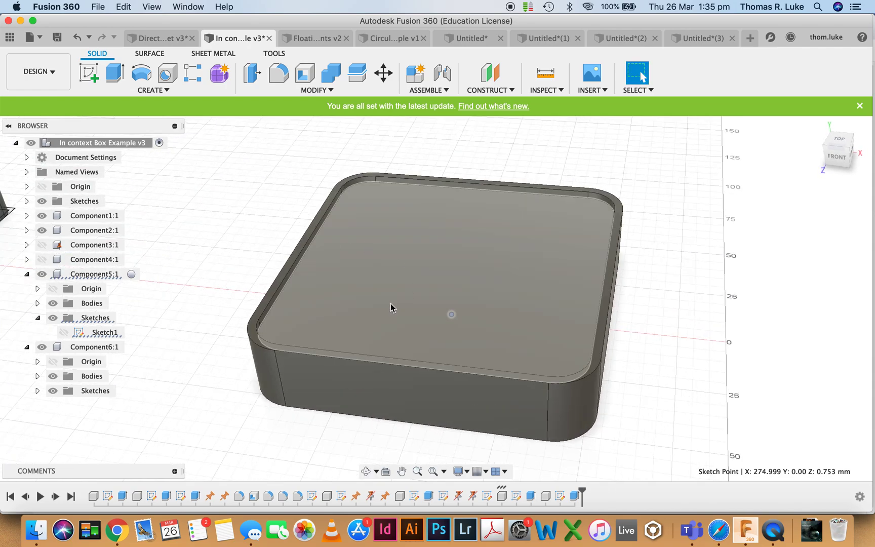
pyautogui.keyDown('shift'); pyautogui.moveTo(244, 331); pyautogui.dragTo(251, 340, button='middle'); pyautogui.keyUp('shift')
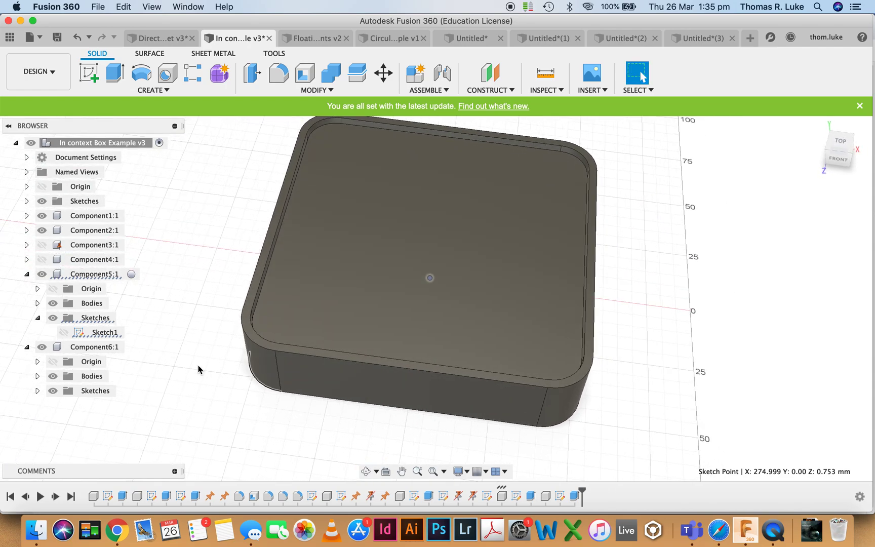
pyautogui.click(86, 348)
pyautogui.click(93, 276)
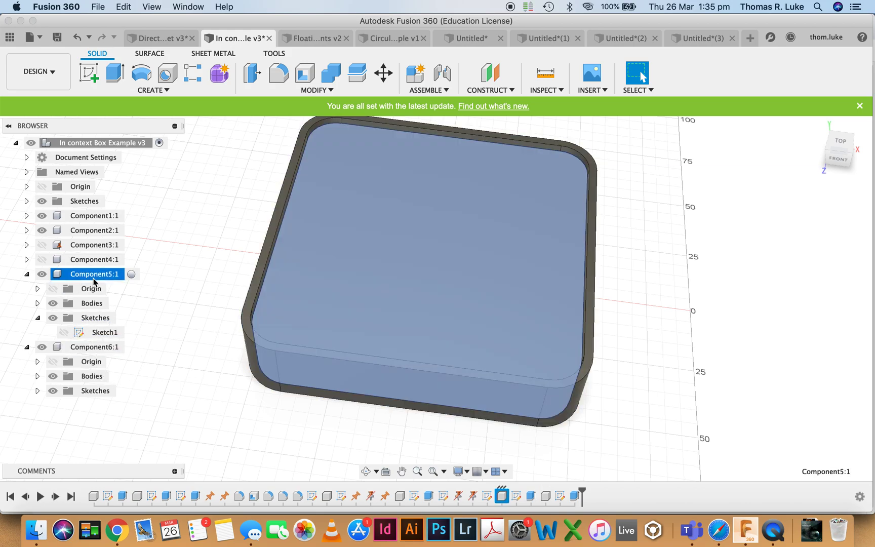
pyautogui.click(185, 283)
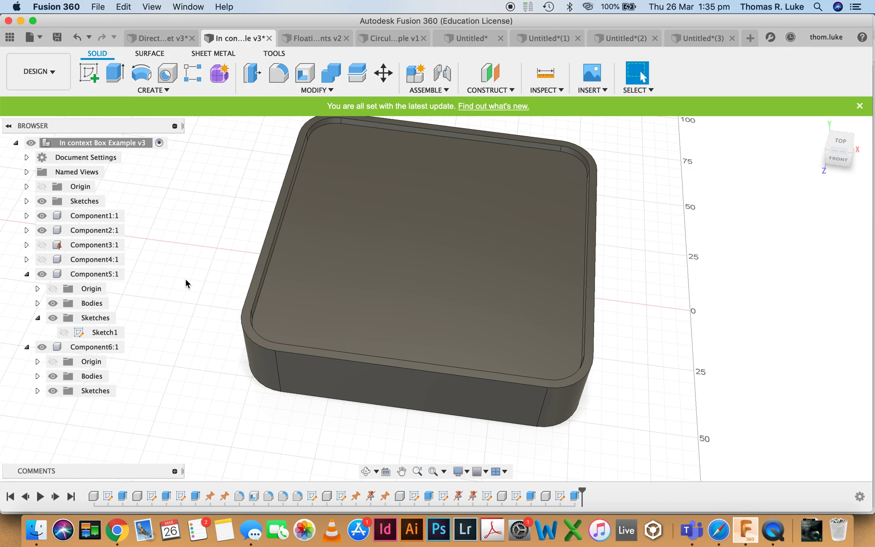
pyautogui.scroll(-1, 185, 279)
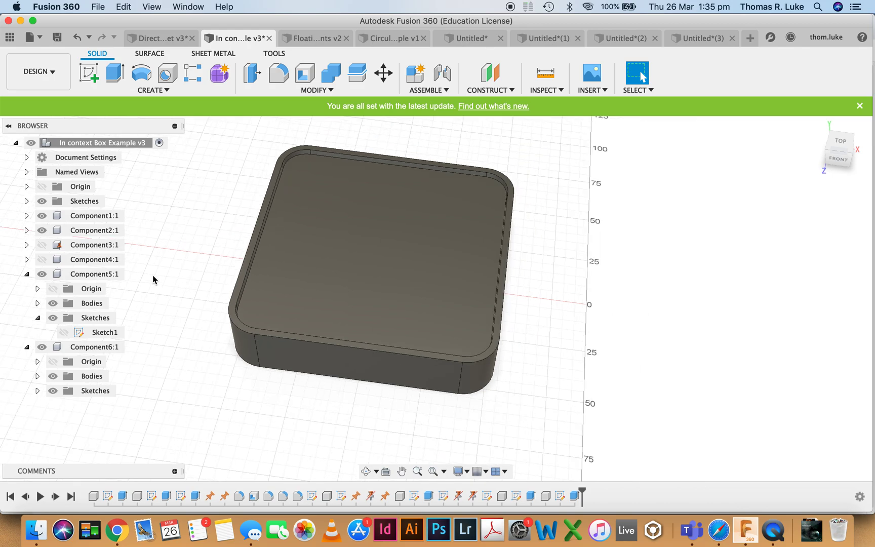
pyautogui.click(27, 347)
pyautogui.click(27, 273)
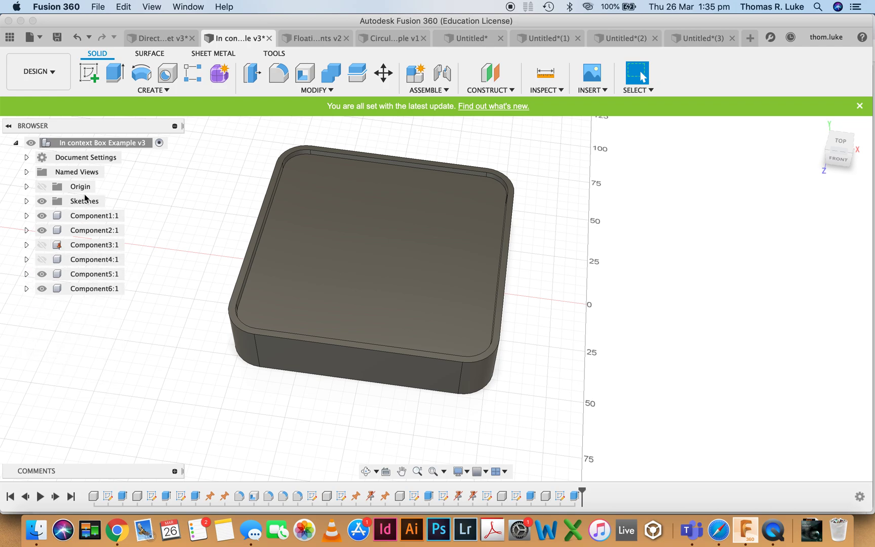
pyautogui.scroll(1, 420, 329)
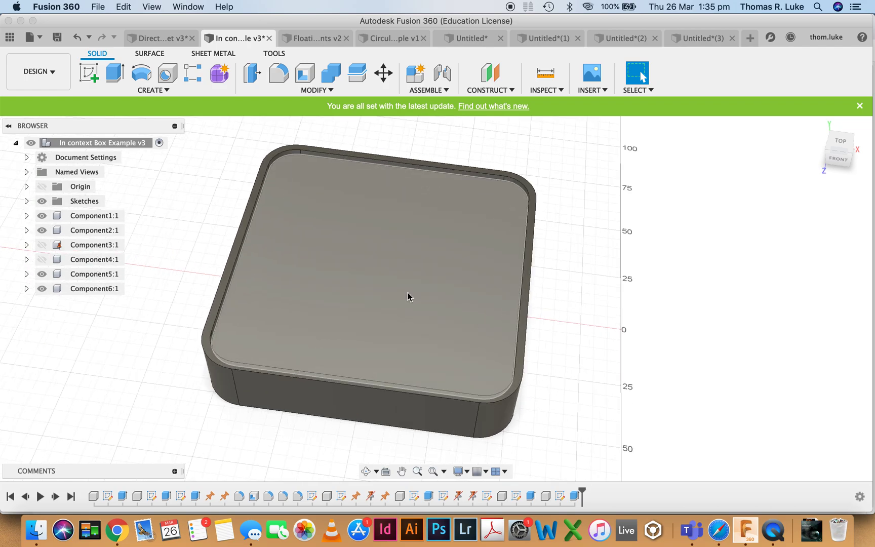